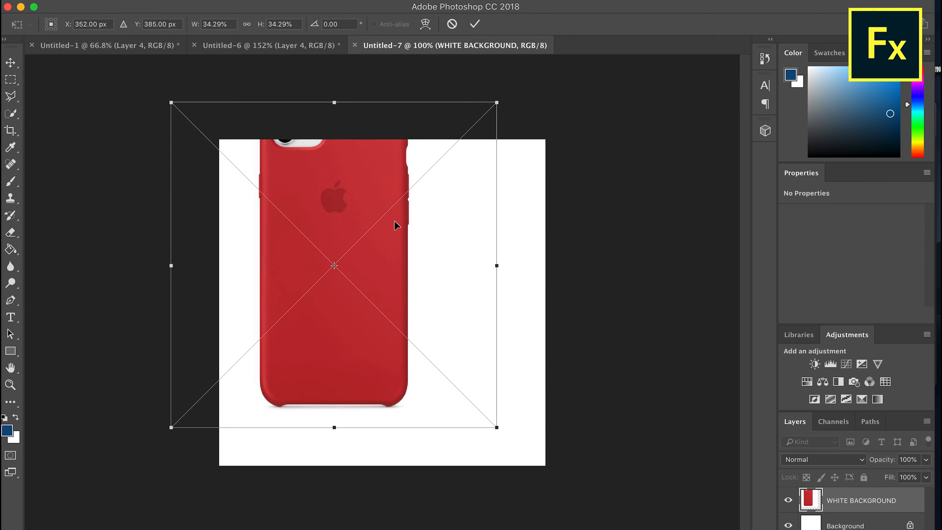
Center the placed phone case image on the canvas and hide the Background layer, keeping WHITE BACKGROUND as the active layer
{"action": "left_click_drag", "start_coordinate": [395, 223], "coordinate": [455, 273]}
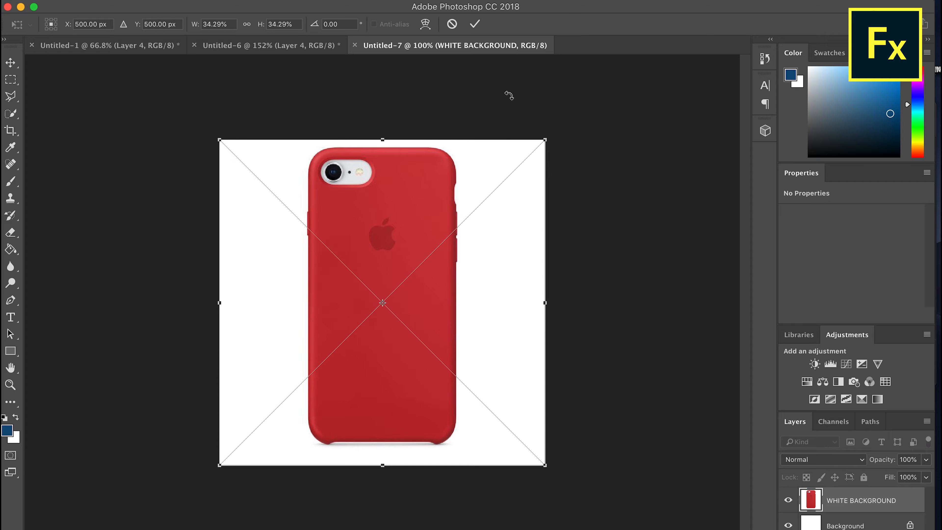
{"action": "left_click", "coordinate": [475, 24]}
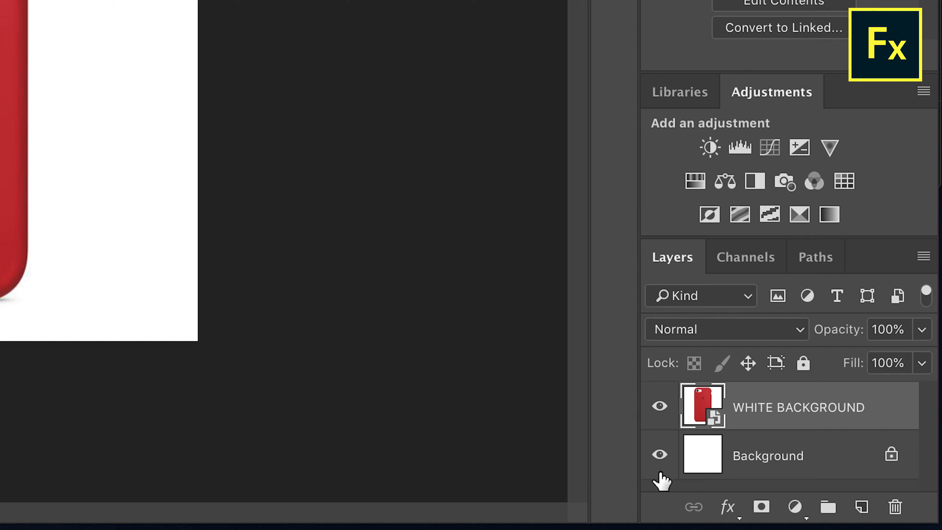
{"action": "left_click", "coordinate": [788, 525]}
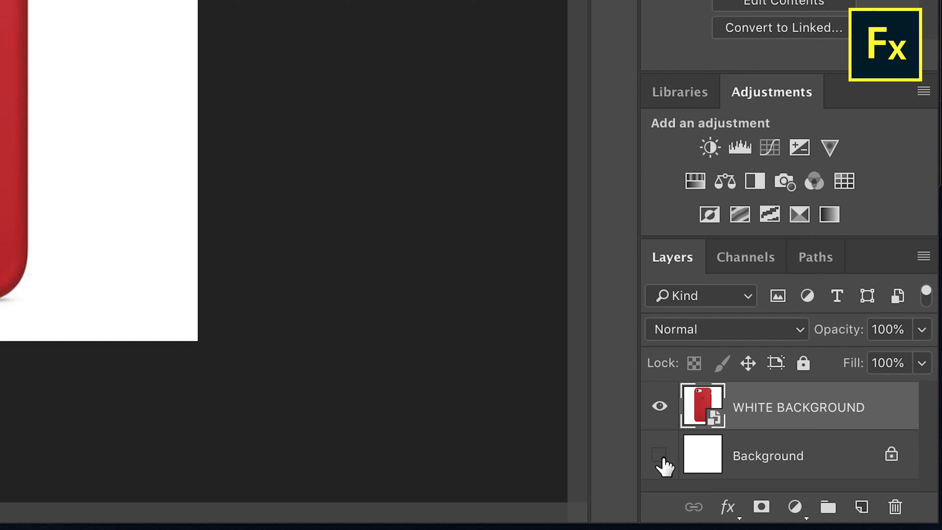
{"action": "left_click", "coordinate": [762, 457]}
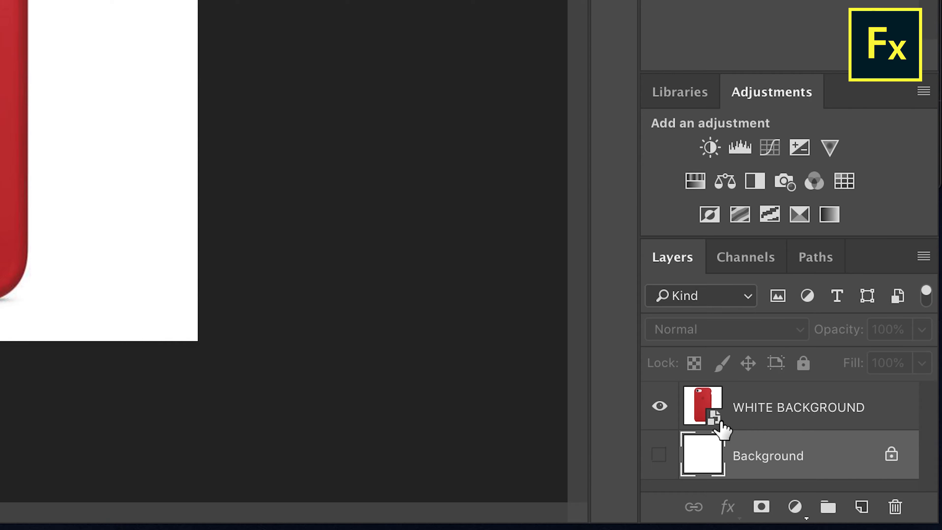
{"action": "left_click", "coordinate": [721, 412]}
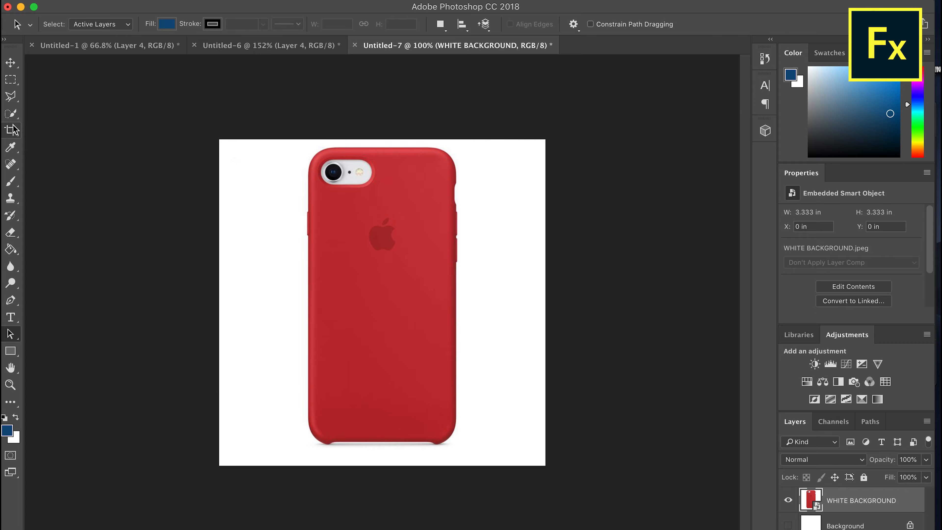
Rasterize the WHITE BACKGROUND smart object and erase the white area around the phone case with the Magic Eraser tool
{"action": "left_click", "coordinate": [13, 235]}
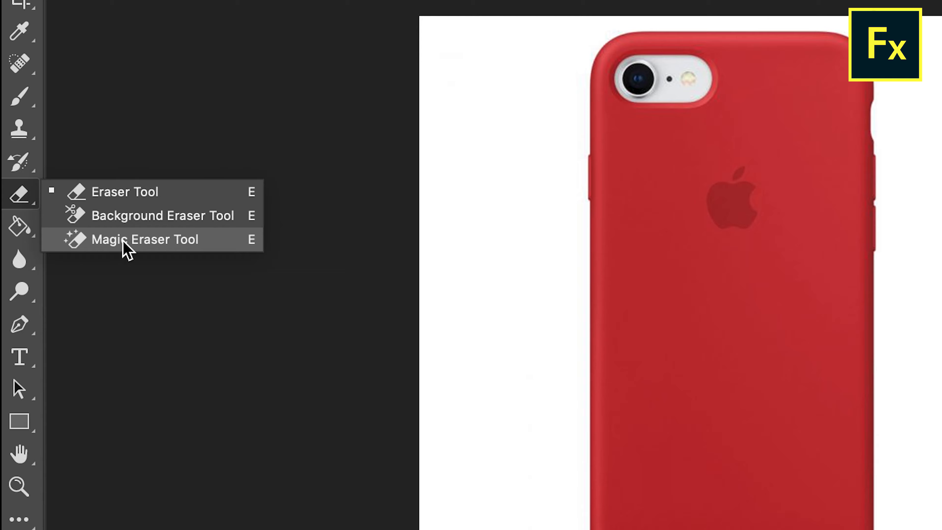
{"action": "left_click", "coordinate": [123, 241]}
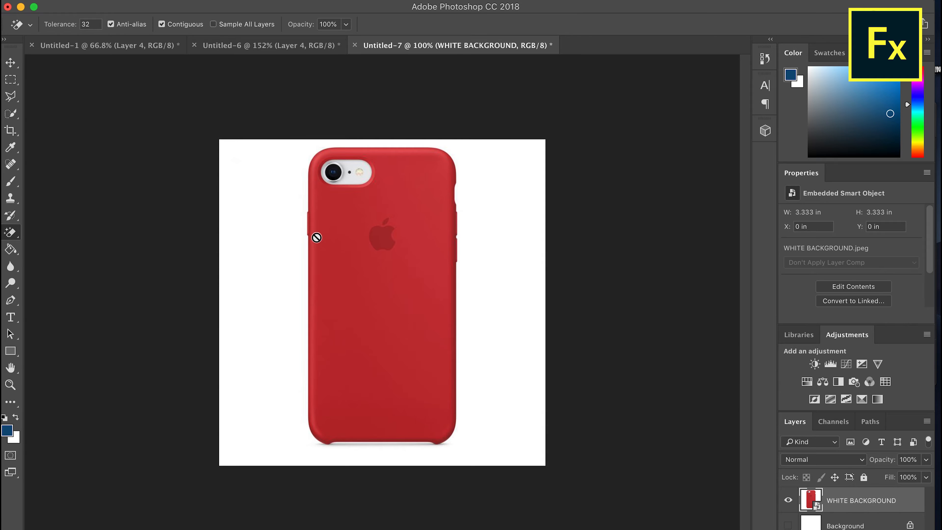
{"action": "left_click", "coordinate": [259, 212]}
{"action": "left_click_drag", "start_coordinate": [411, 127], "coordinate": [439, 196]}
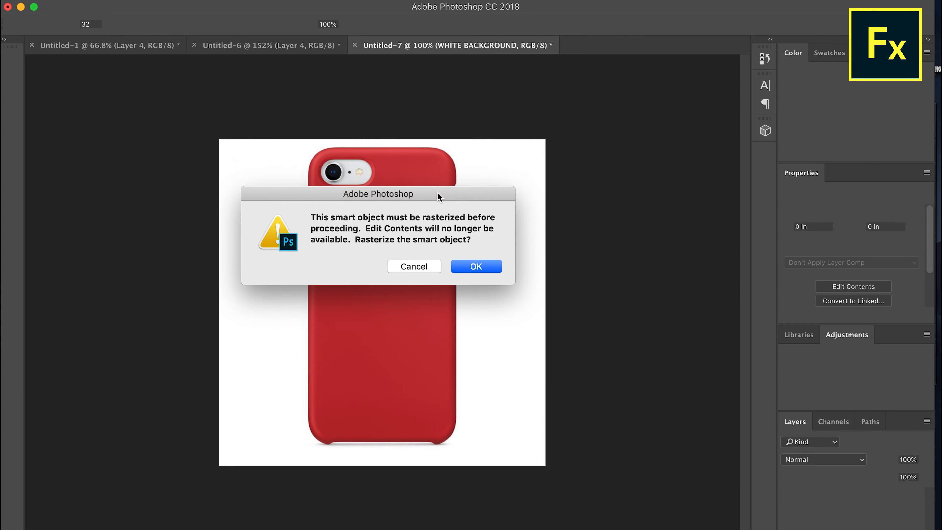
{"action": "left_click", "coordinate": [485, 272]}
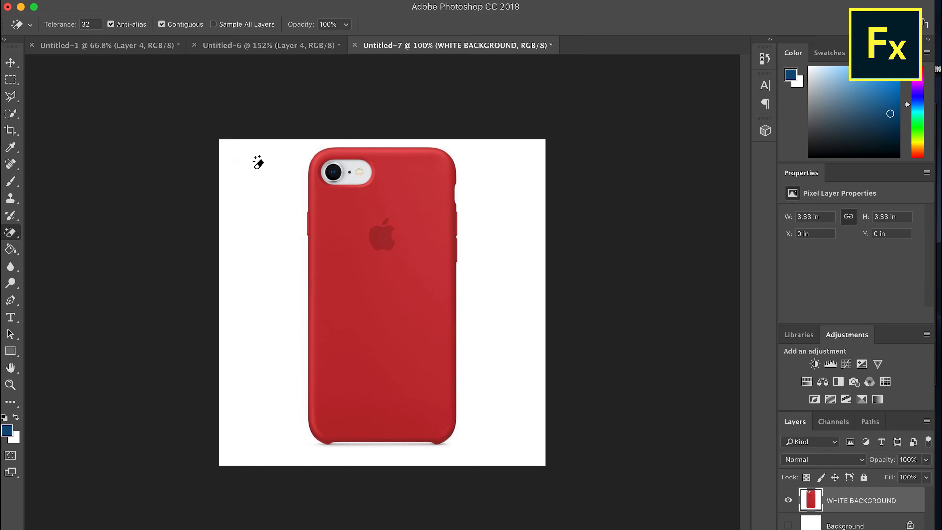
{"action": "left_click", "coordinate": [259, 162]}
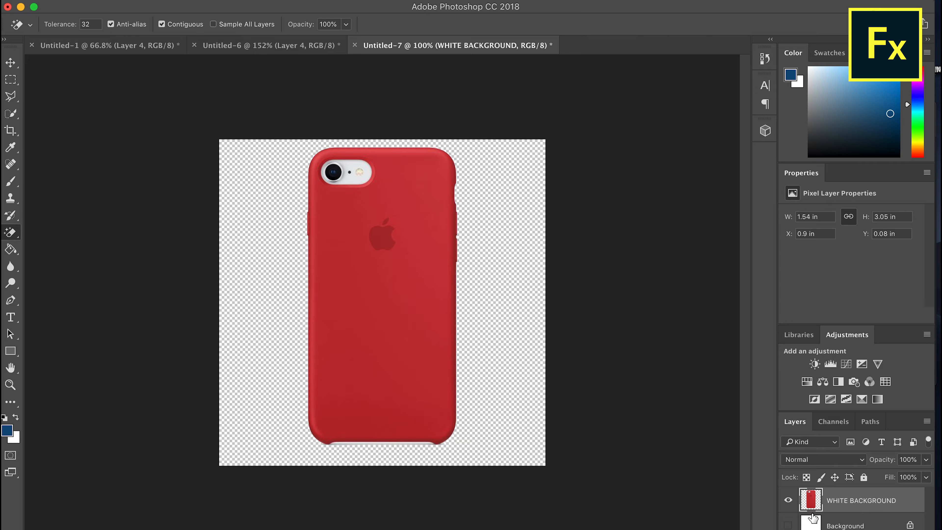
{"action": "left_click", "coordinate": [119, 0]}
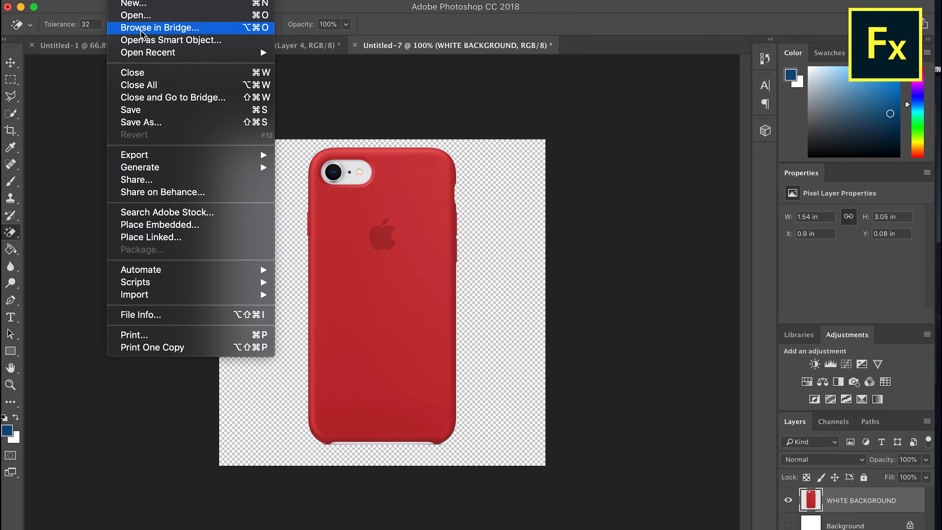
{"action": "left_click", "coordinate": [156, 123]}
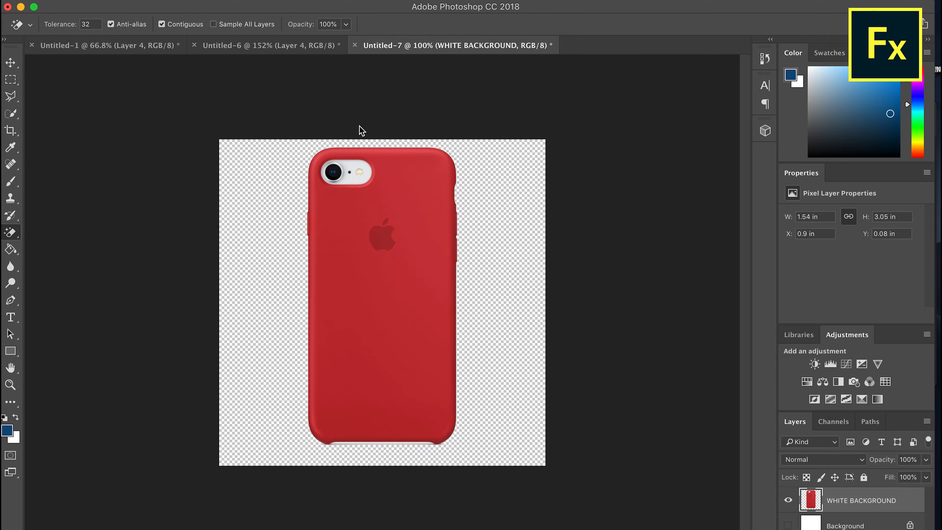
{"action": "left_click", "coordinate": [621, 236]}
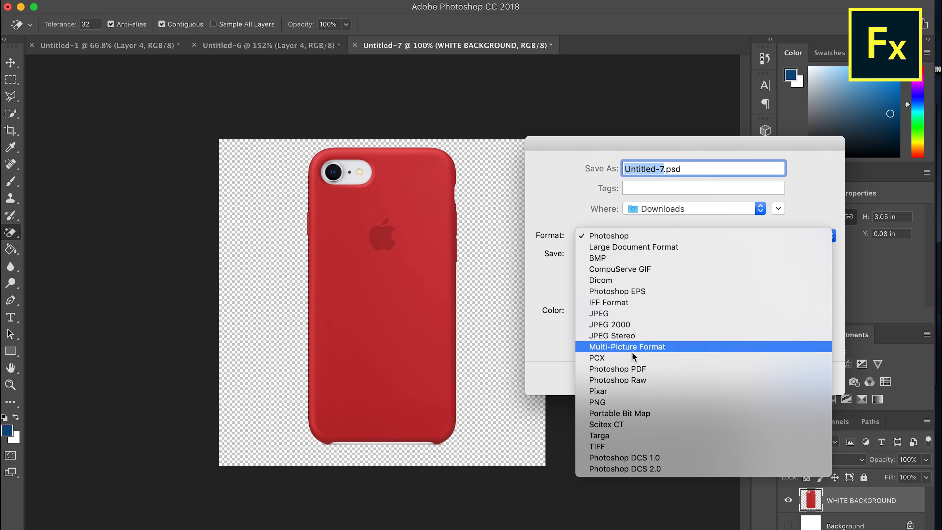
{"action": "left_click", "coordinate": [627, 402]}
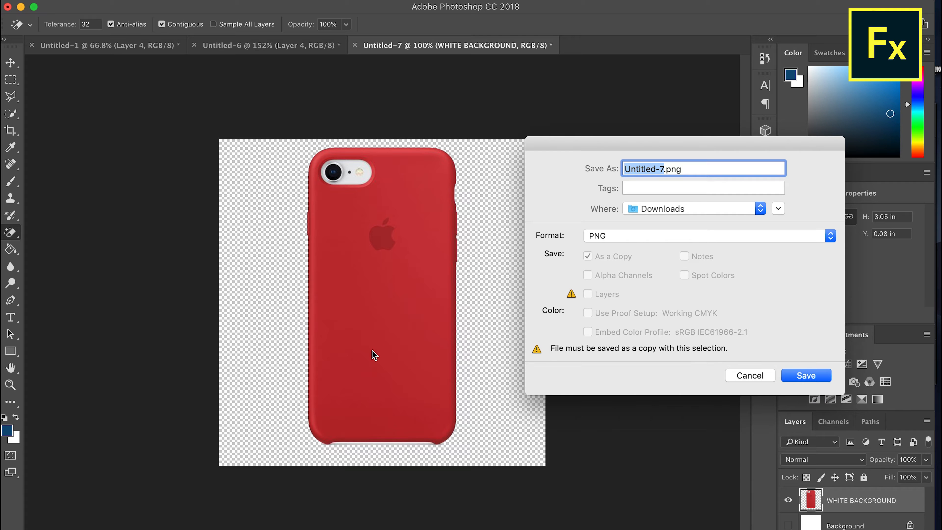
{"action": "left_click", "coordinate": [765, 378]}
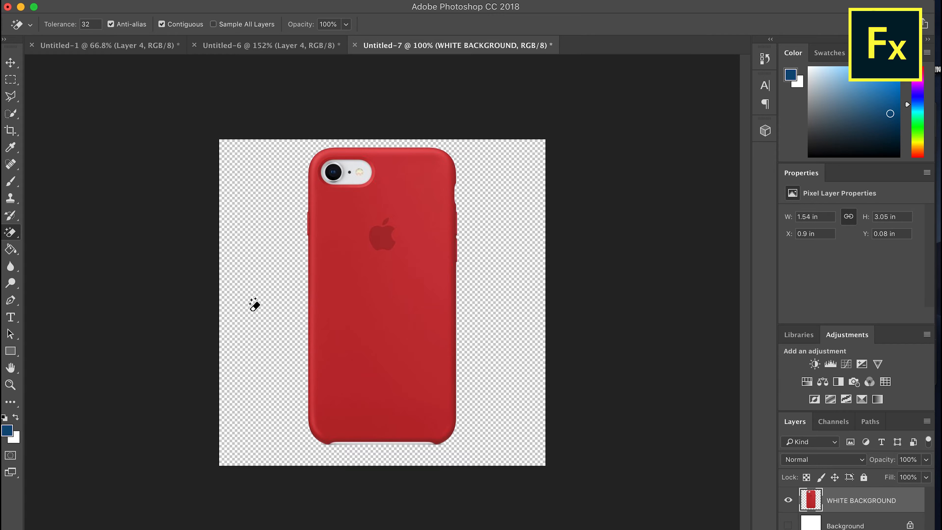
Undo the Magic Eraser removal of the white area and switch to the Path Selection tool
{"action": "key", "text": "super+z"}
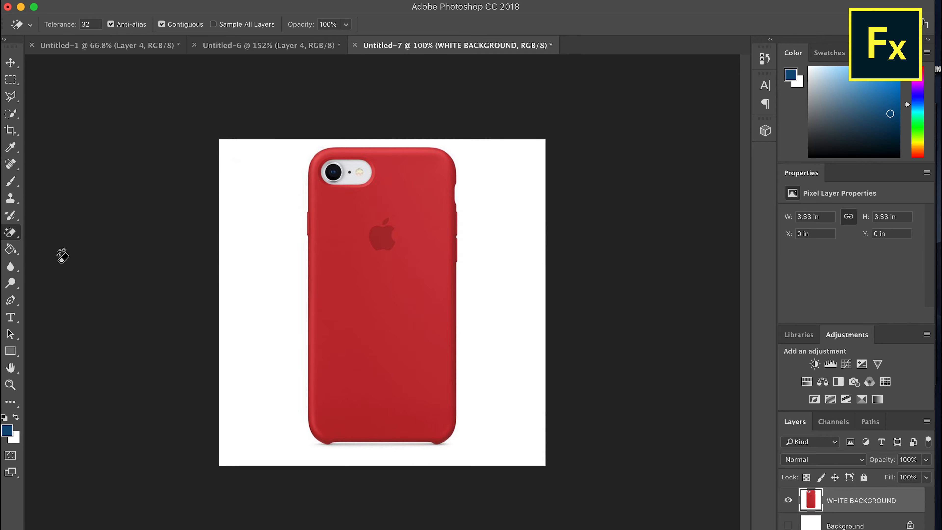
{"action": "left_click", "coordinate": [5, 332]}
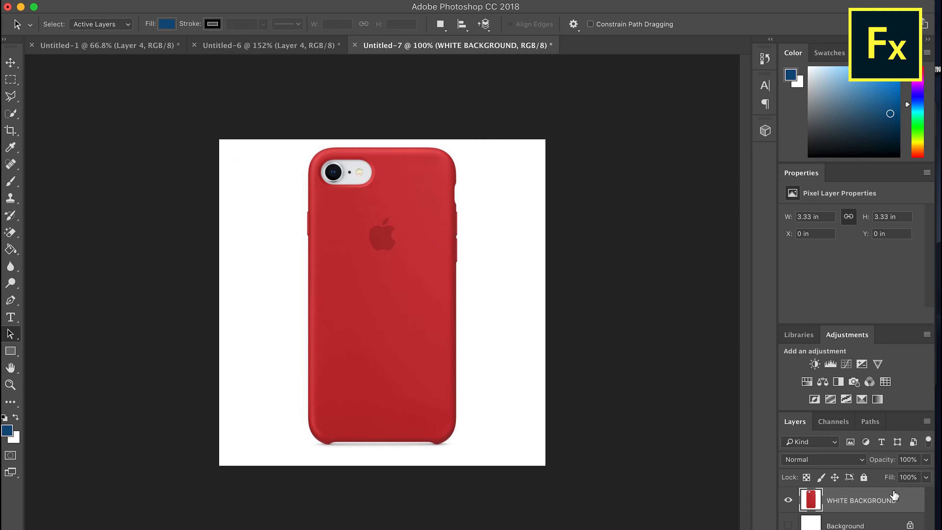
Knock out the white in the WHITE BACKGROUND layer by setting the Blend If highlight value for This Layer to 247
{"action": "double_click", "coordinate": [916, 500]}
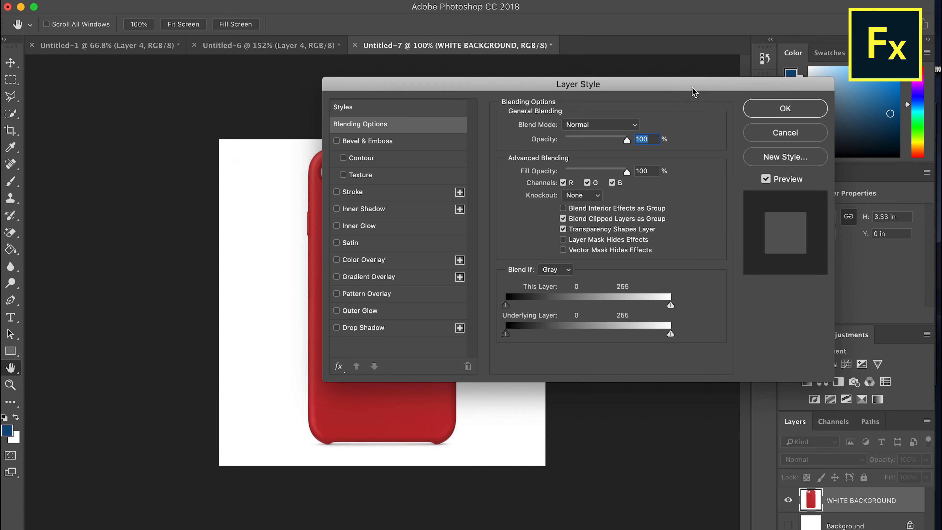
{"action": "left_click_drag", "start_coordinate": [649, 84], "coordinate": [726, 13]}
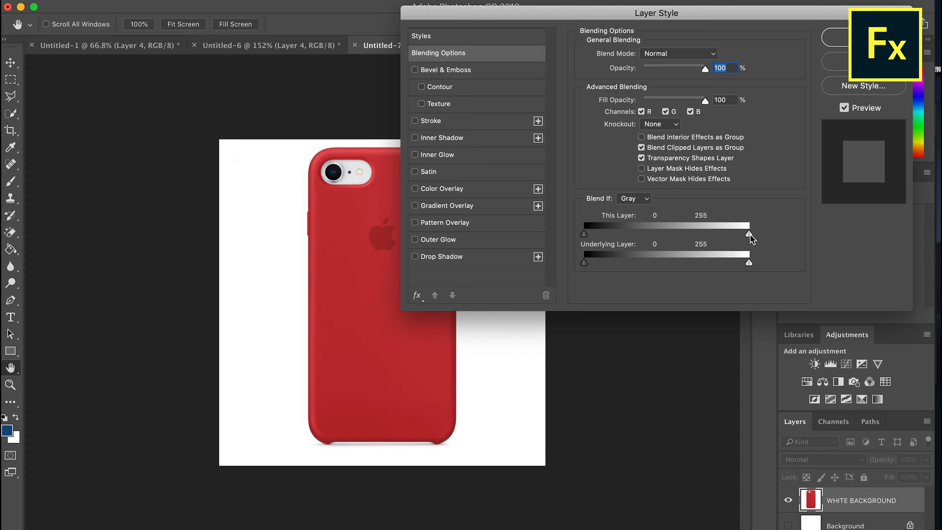
{"action": "left_click_drag", "start_coordinate": [751, 235], "coordinate": [750, 235]}
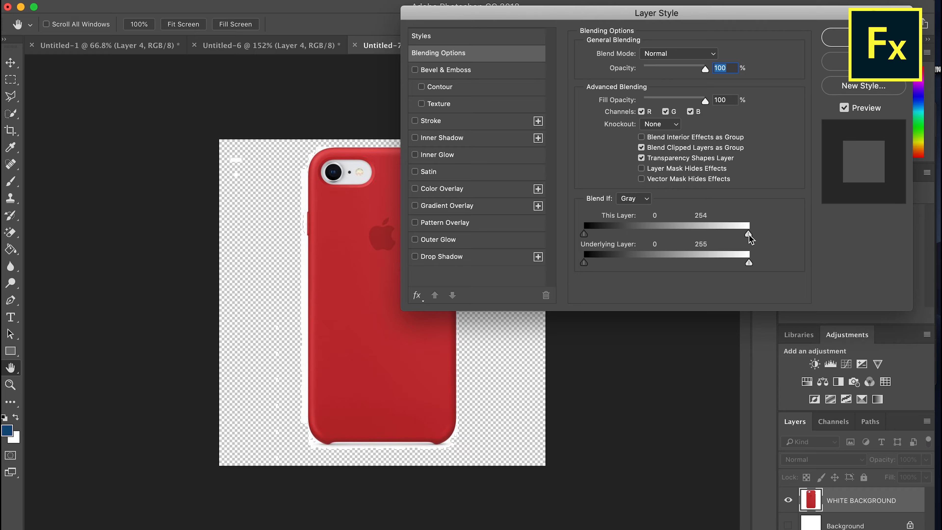
{"action": "left_click_drag", "start_coordinate": [750, 235], "coordinate": [745, 234]}
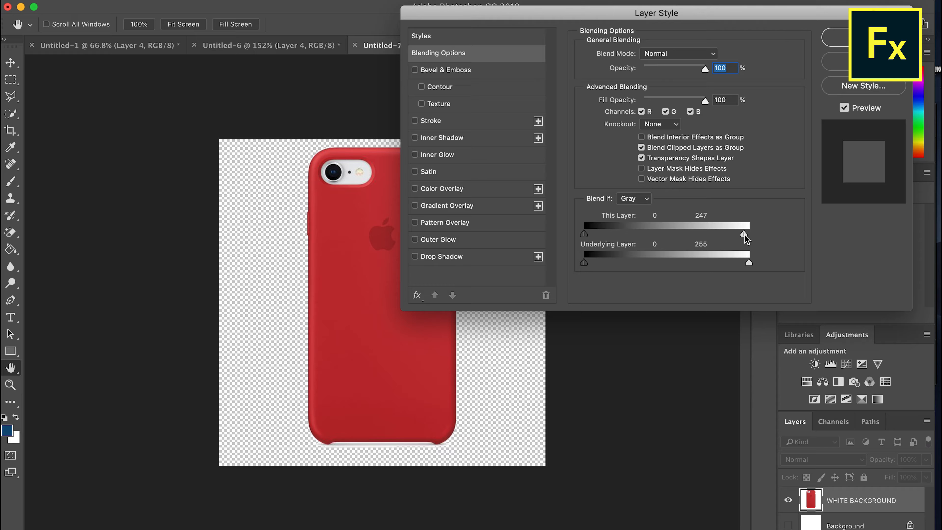
{"action": "left_click_drag", "start_coordinate": [745, 235], "coordinate": [729, 234]}
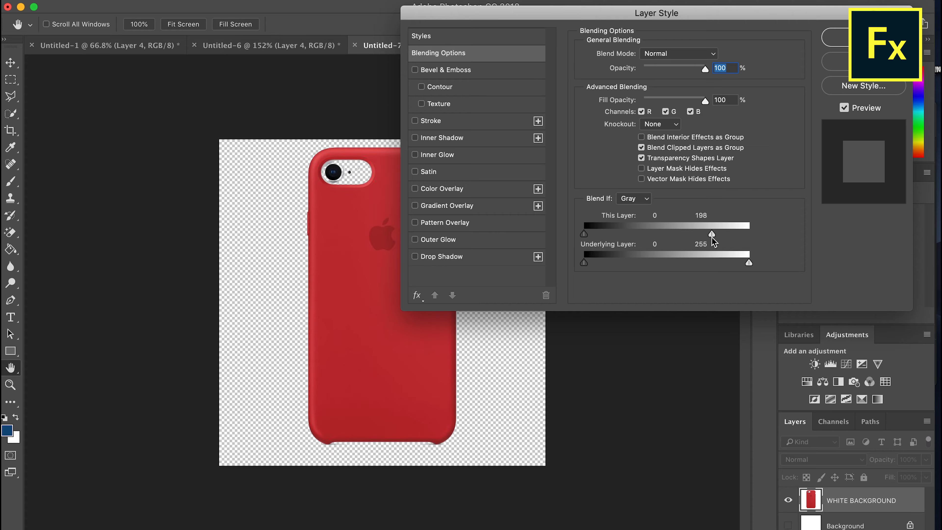
{"action": "left_click_drag", "start_coordinate": [710, 237], "coordinate": [744, 241]}
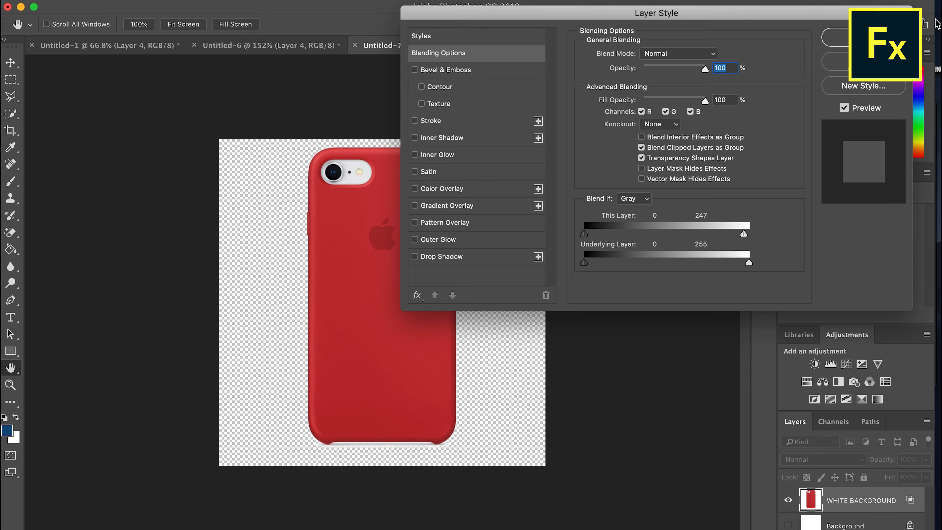
{"action": "left_click", "coordinate": [861, 37]}
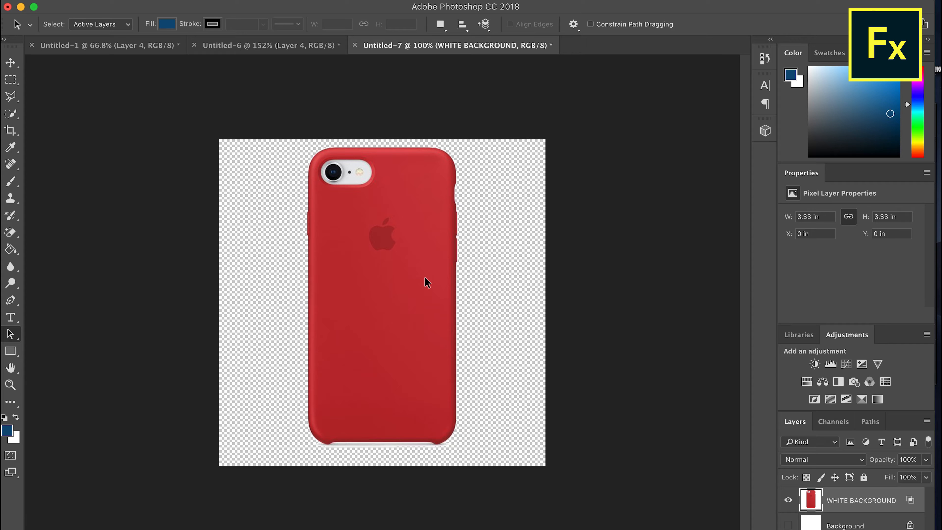
Review the WHITE BACKGROUND layer's blending options and undo the Blend If change
{"action": "double_click", "coordinate": [885, 500]}
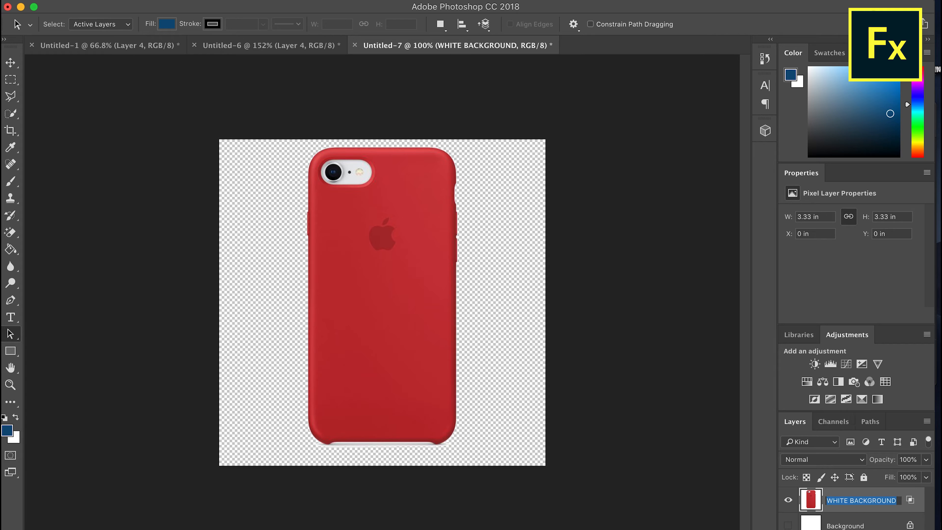
{"action": "double_click", "coordinate": [908, 507]}
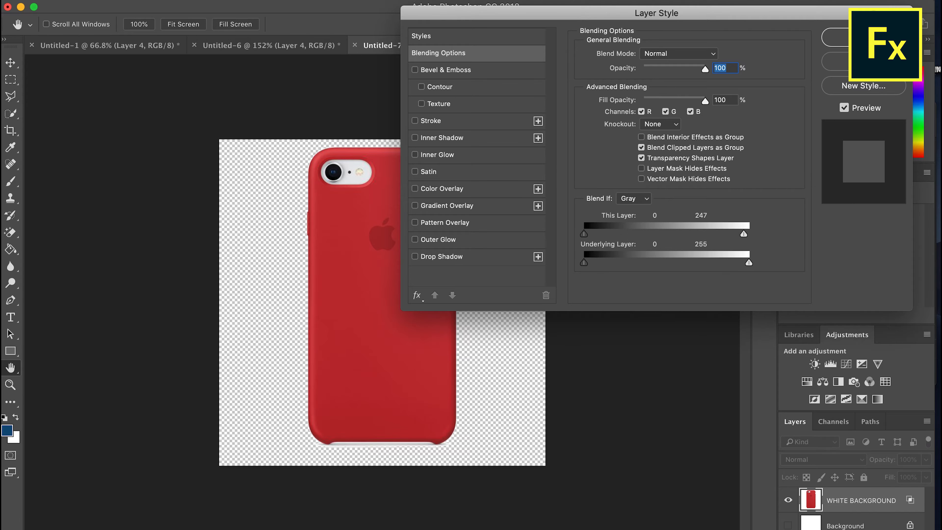
{"action": "left_click", "coordinate": [866, 38]}
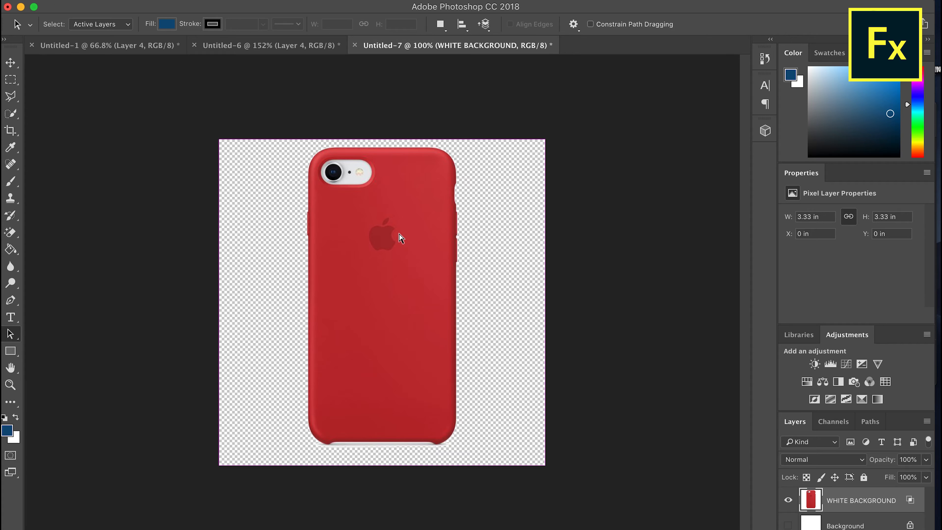
{"action": "key", "text": "super+z"}
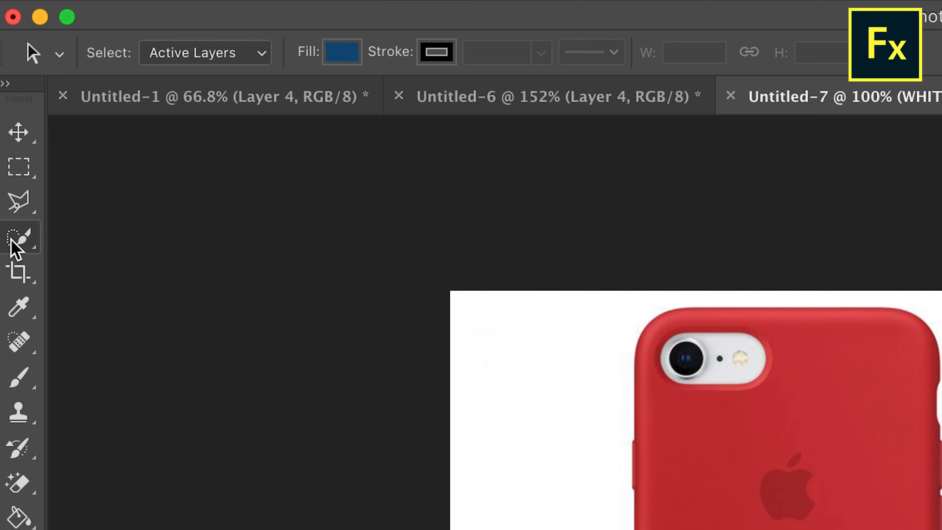
Select the whole phone case, including its camera area, with the Quick Selection tool and mask the WHITE BACKGROUND layer to it
{"action": "left_click", "coordinate": [8, 113]}
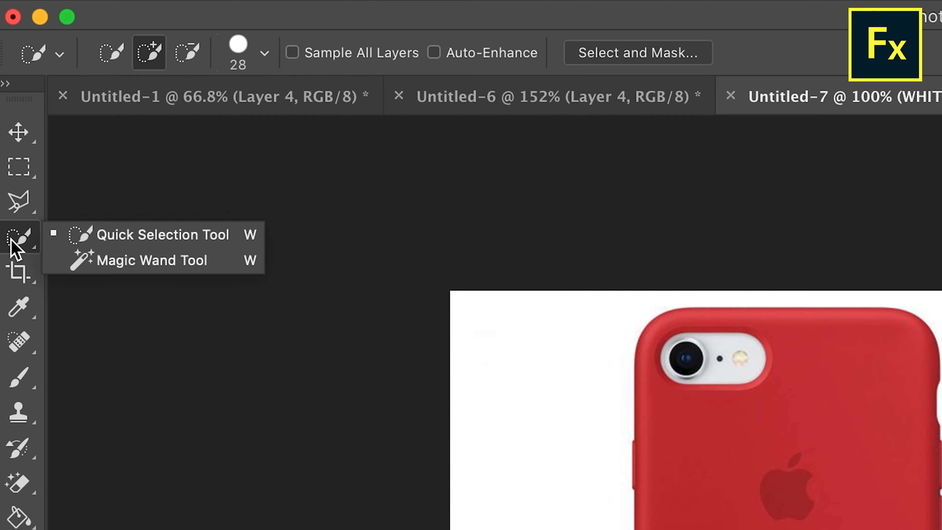
{"action": "left_click", "coordinate": [76, 236]}
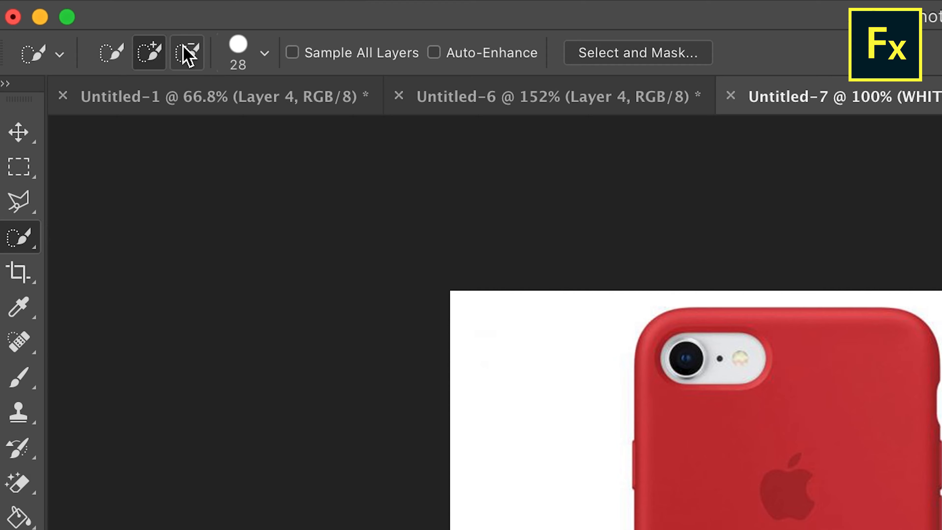
{"action": "left_click", "coordinate": [686, 448]}
{"action": "mouse_move", "coordinate": [705, 470]}
{"action": "left_mouse_down"}
{"action": "mouse_move", "coordinate": [377, 265]}
{"action": "mouse_move", "coordinate": [412, 283]}
{"action": "left_mouse_up"}
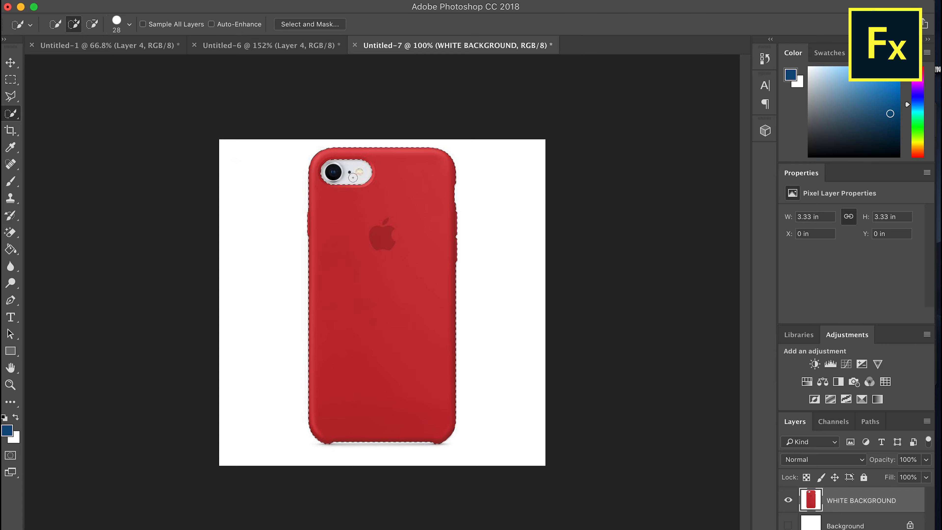
{"action": "mouse_move", "coordinate": [353, 178]}
{"action": "left_mouse_down"}
{"action": "mouse_move", "coordinate": [339, 189]}
{"action": "mouse_move", "coordinate": [368, 175]}
{"action": "left_mouse_up"}
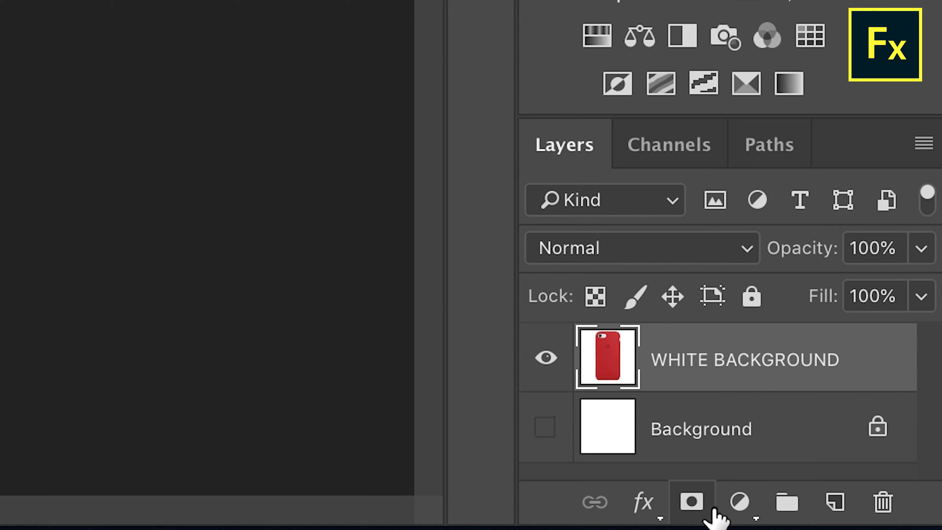
{"action": "left_click", "coordinate": [842, 529]}
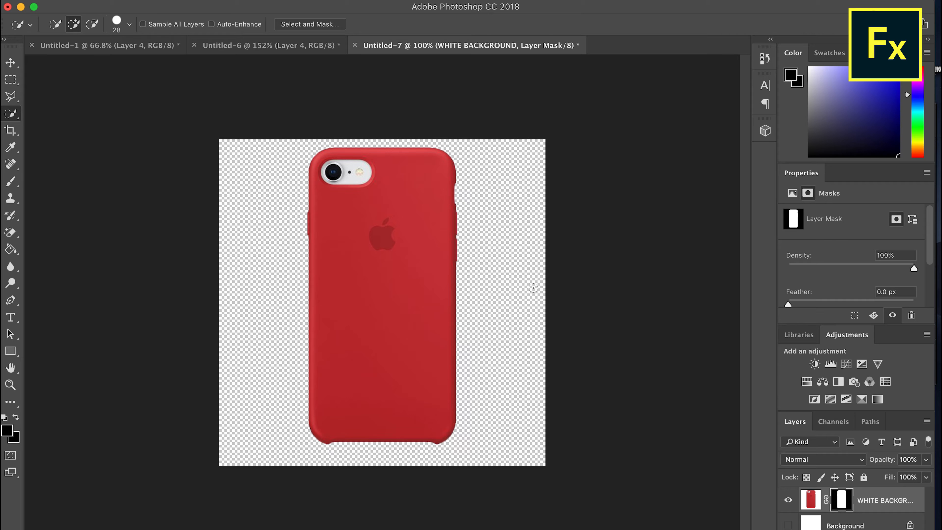
Undo the layer mask on WHITE BACKGROUND and deselect the phone case
{"action": "key", "text": "ctrl+z"}
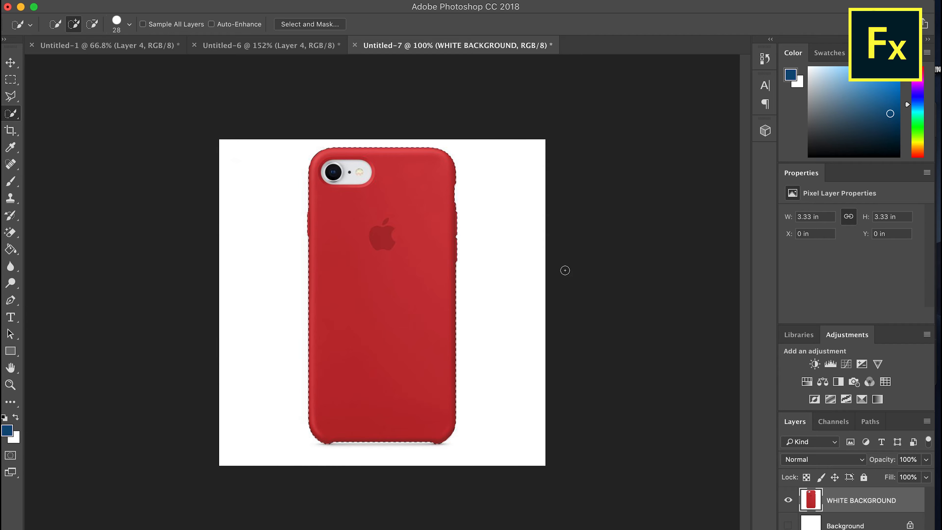
{"action": "key", "text": "super+d"}
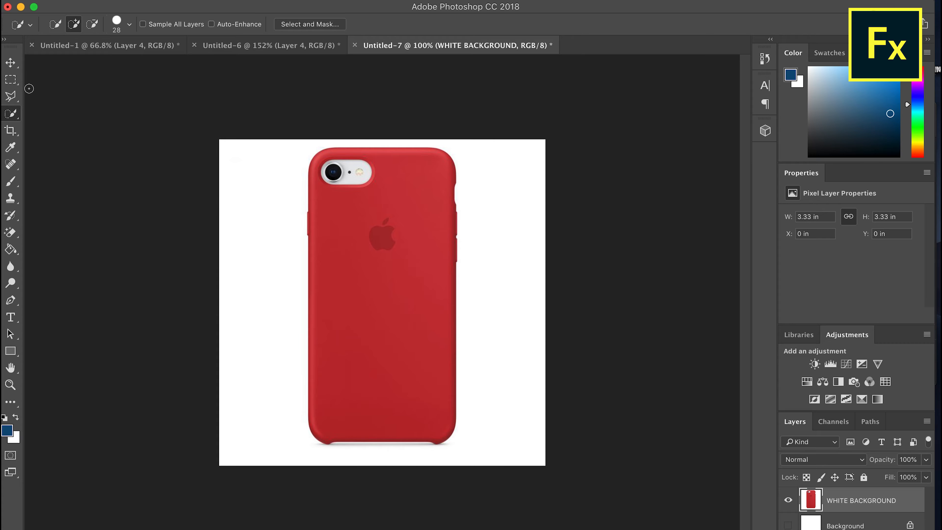
Outline a rectangular area over the camera and logo with the Polygonal Lasso tool and mask the WHITE BACKGROUND layer to it
{"action": "left_click", "coordinate": [18, 96]}
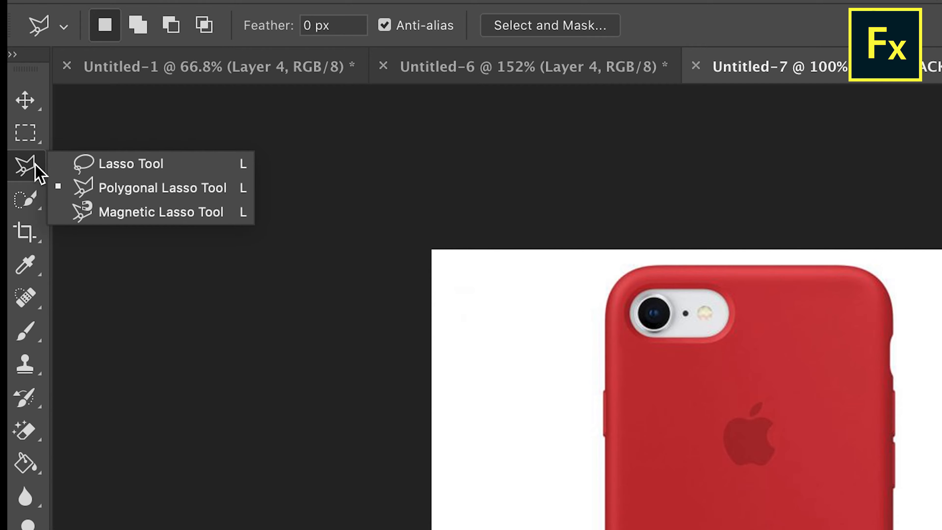
{"action": "left_click", "coordinate": [111, 195]}
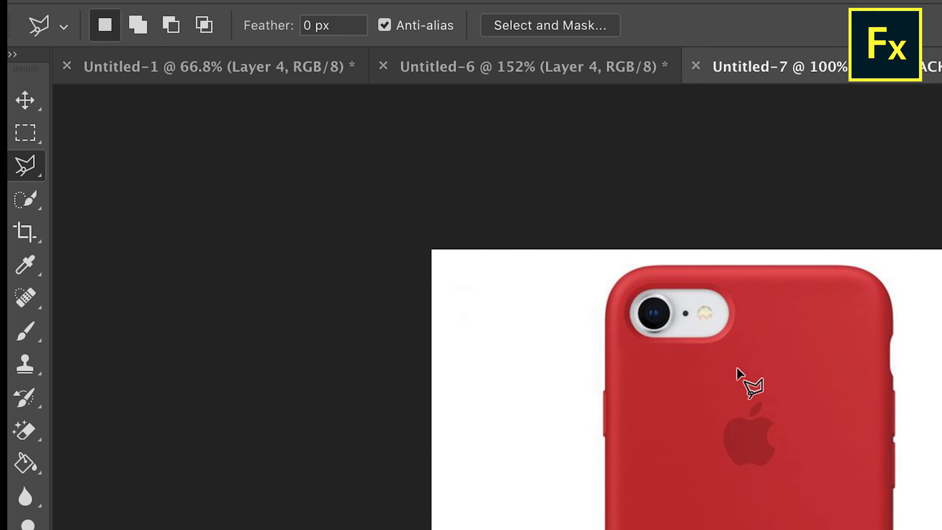
{"action": "left_click", "coordinate": [10, 385]}
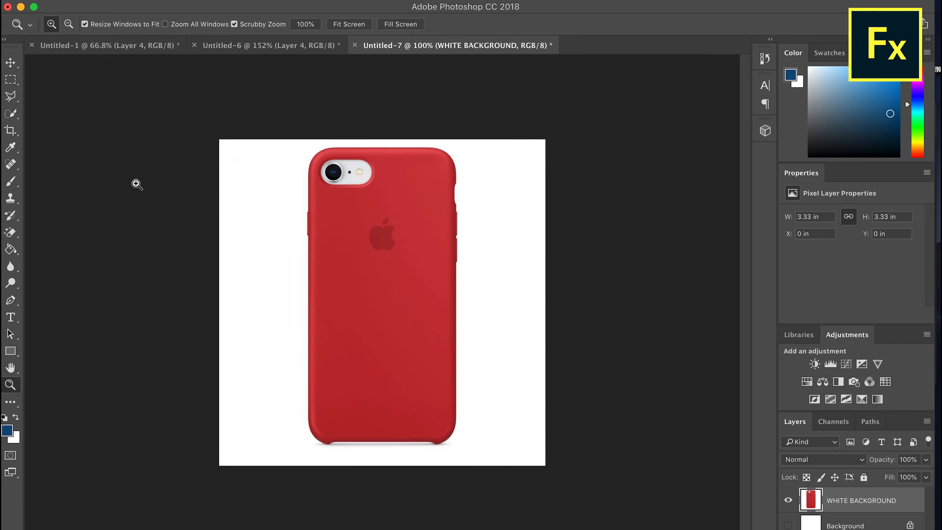
{"action": "left_click", "coordinate": [321, 166]}
{"action": "left_click", "coordinate": [322, 166]}
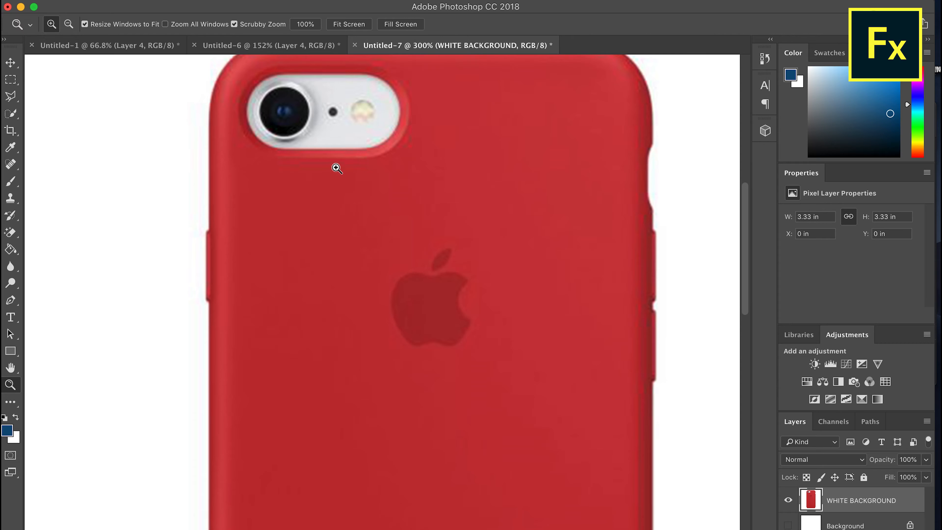
{"action": "left_click", "coordinate": [10, 96]}
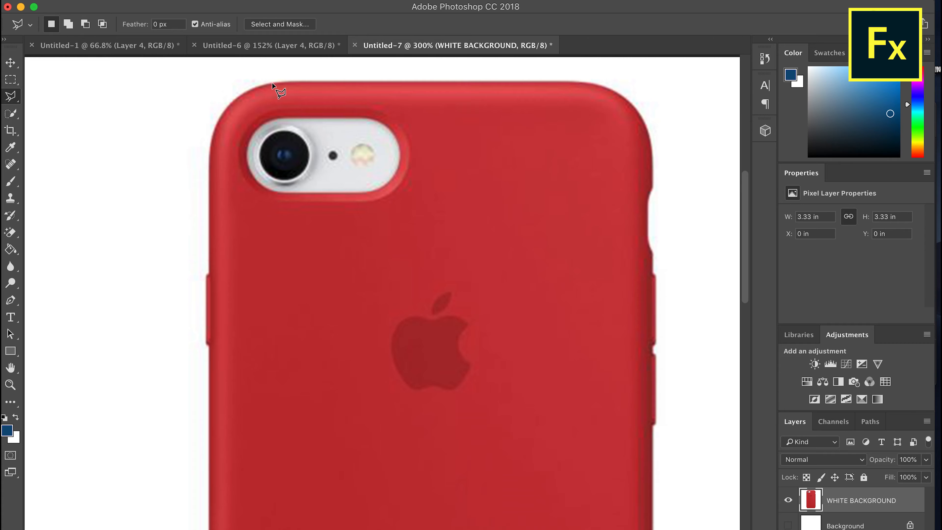
{"action": "left_click", "coordinate": [279, 83]}
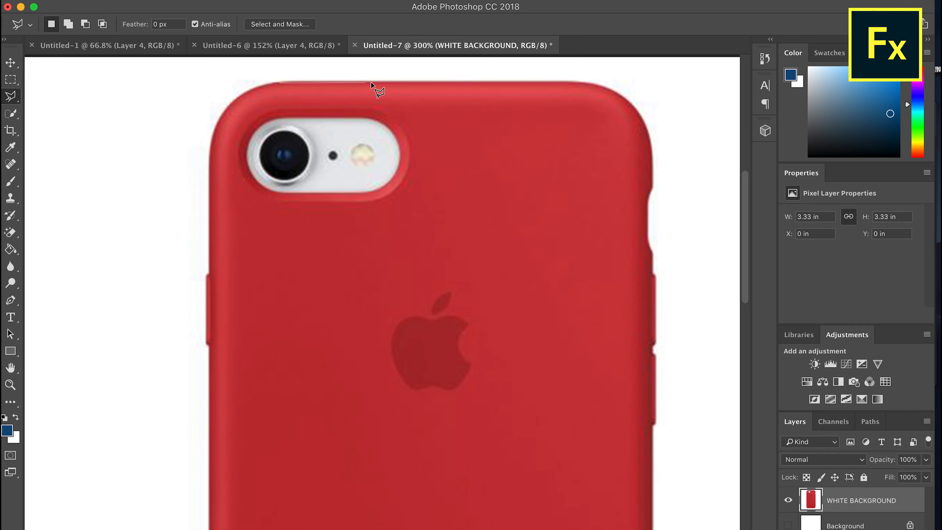
{"action": "left_click", "coordinate": [586, 84]}
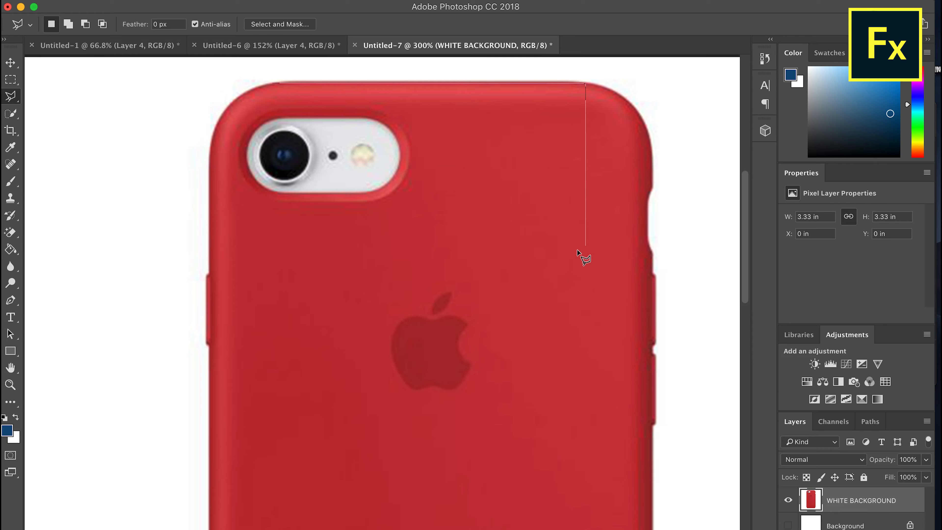
{"action": "left_click", "coordinate": [586, 424]}
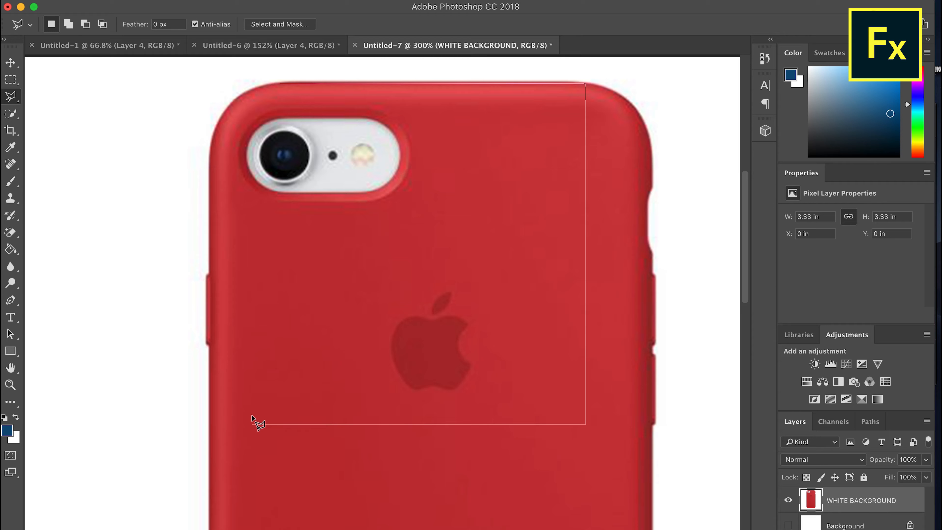
{"action": "left_click", "coordinate": [252, 424]}
{"action": "left_click", "coordinate": [252, 83]}
{"action": "left_click", "coordinate": [270, 84]}
{"action": "left_click", "coordinate": [841, 529]}
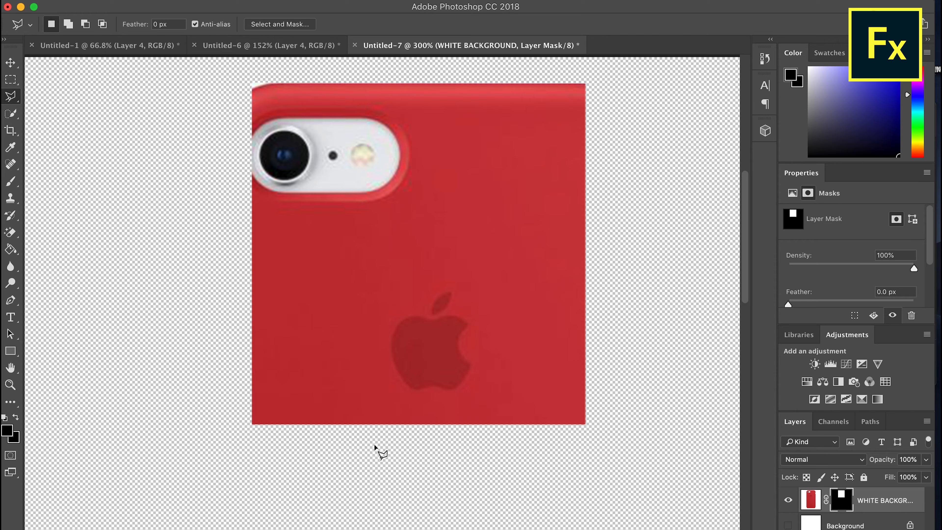
Undo the rectangular layer mask on WHITE BACKGROUND and deselect the area
{"action": "left_click", "coordinate": [10, 385]}
{"action": "left_click", "coordinate": [139, 301]}
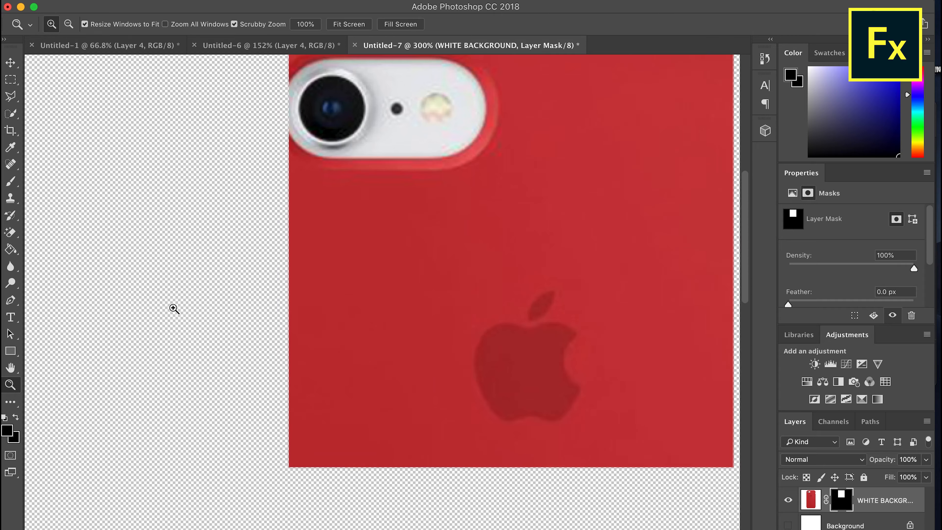
{"action": "right_click", "coordinate": [214, 294]}
{"action": "left_click", "coordinate": [244, 299]}
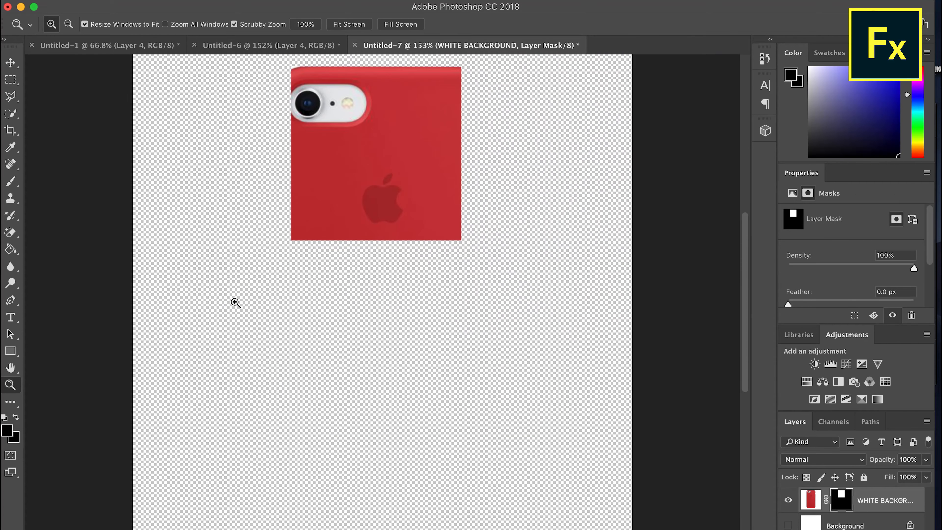
{"action": "right_click", "coordinate": [276, 285]}
{"action": "left_click", "coordinate": [308, 357]}
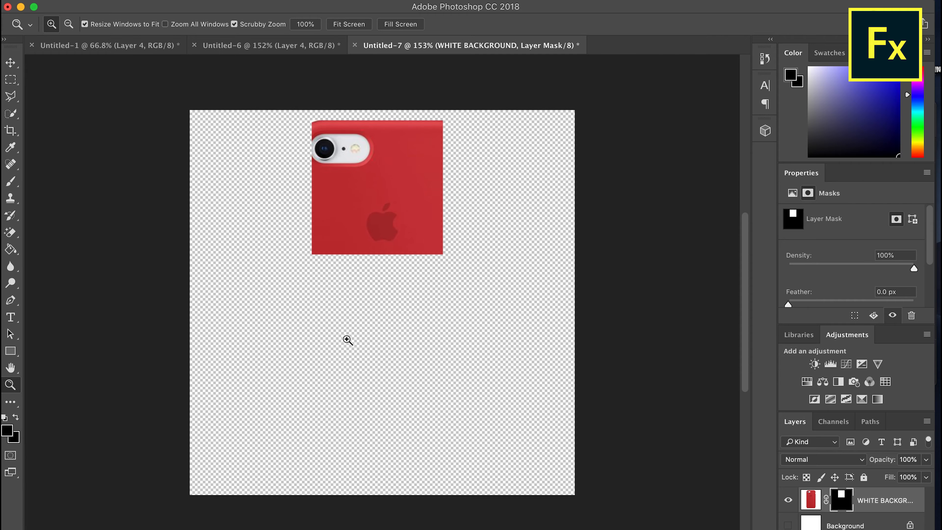
{"action": "key", "text": "super+z"}
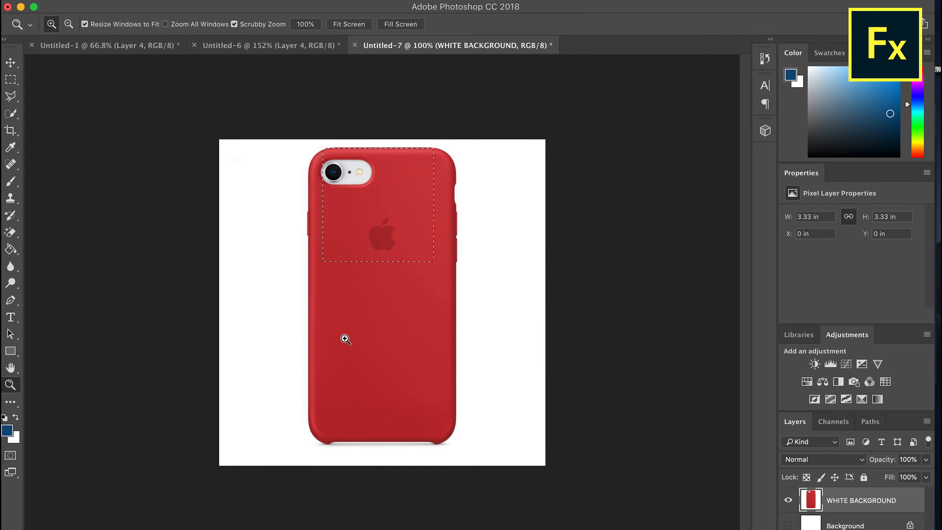
{"action": "key", "text": "super+d"}
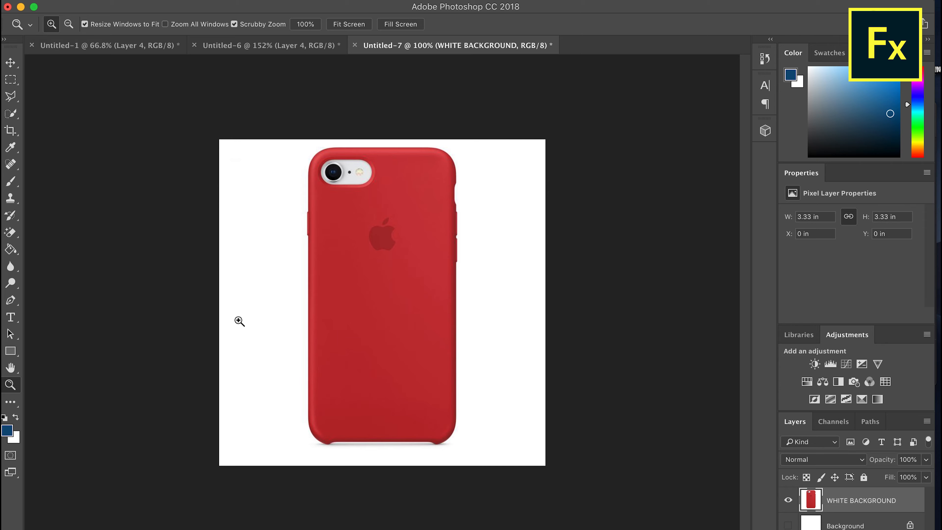
Switch to the regular Eraser tool and lower its brush hardness to 18%
{"action": "left_click", "coordinate": [240, 321]}
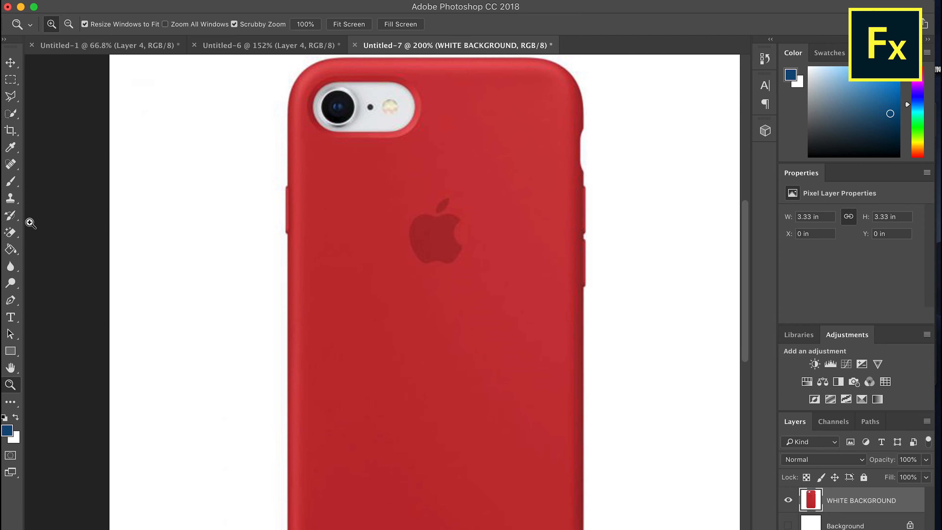
{"action": "left_click", "coordinate": [13, 234]}
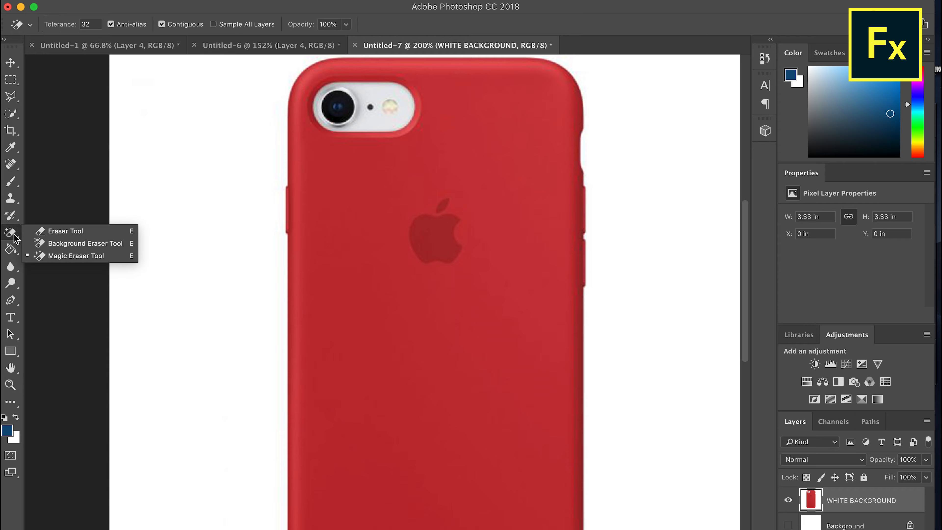
{"action": "left_click", "coordinate": [49, 231]}
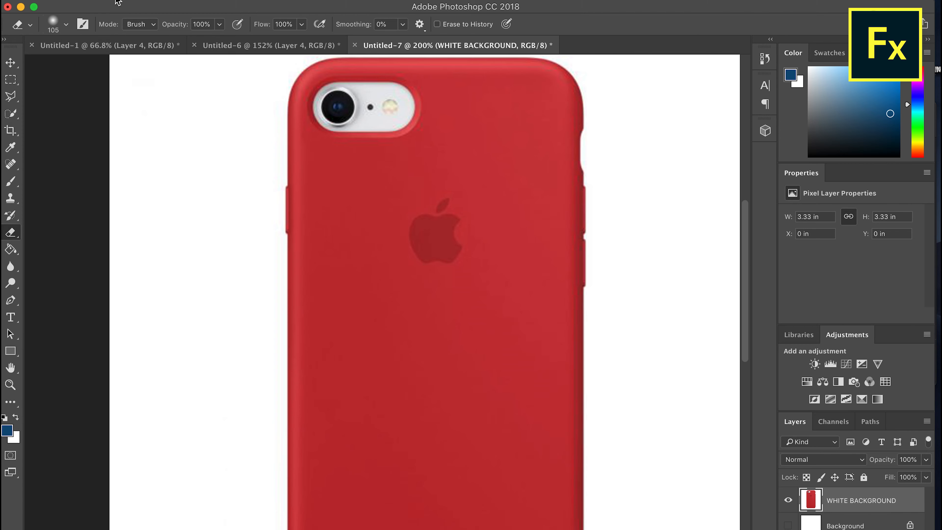
{"action": "left_click", "coordinate": [66, 26]}
{"action": "left_click_drag", "start_coordinate": [107, 95], "coordinate": [86, 95]}
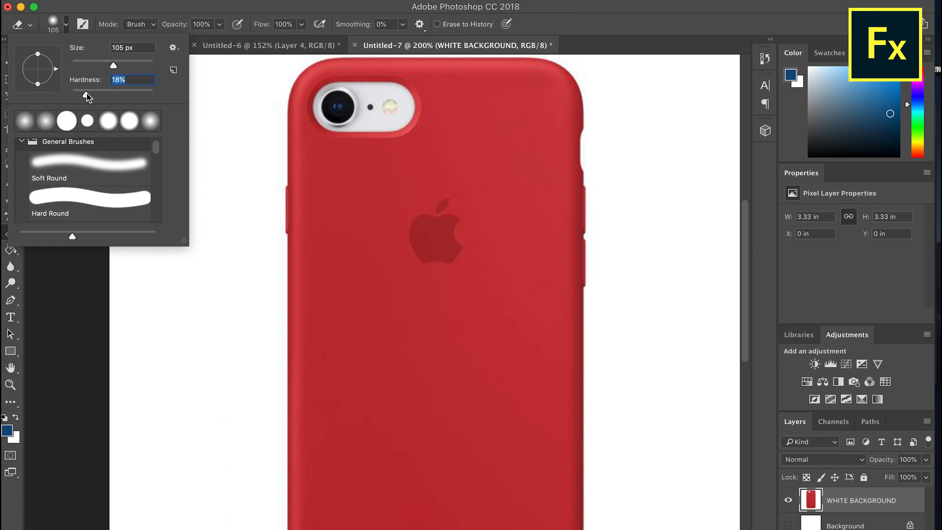
{"action": "left_click", "coordinate": [10, 385]}
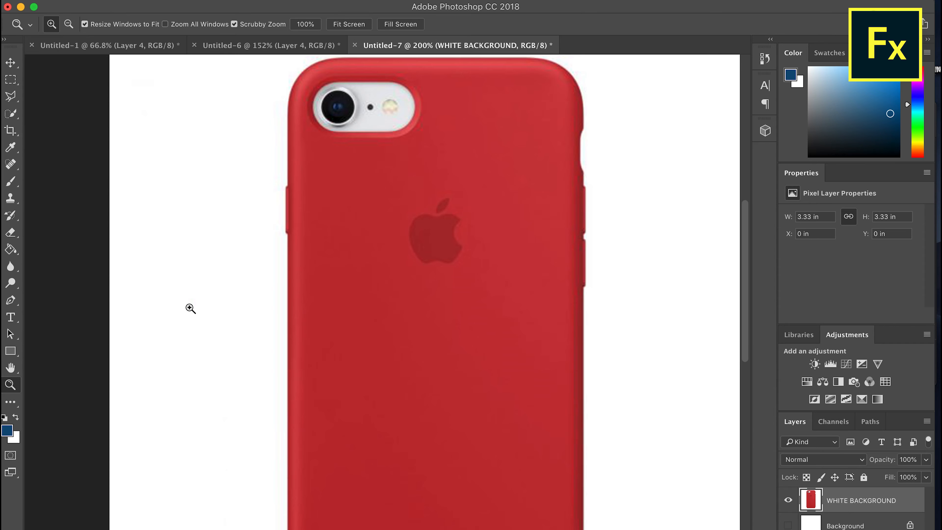
{"action": "left_click", "coordinate": [289, 236]}
{"action": "left_click", "coordinate": [289, 235]}
{"action": "left_click", "coordinate": [288, 235]}
{"action": "left_click", "coordinate": [10, 181]}
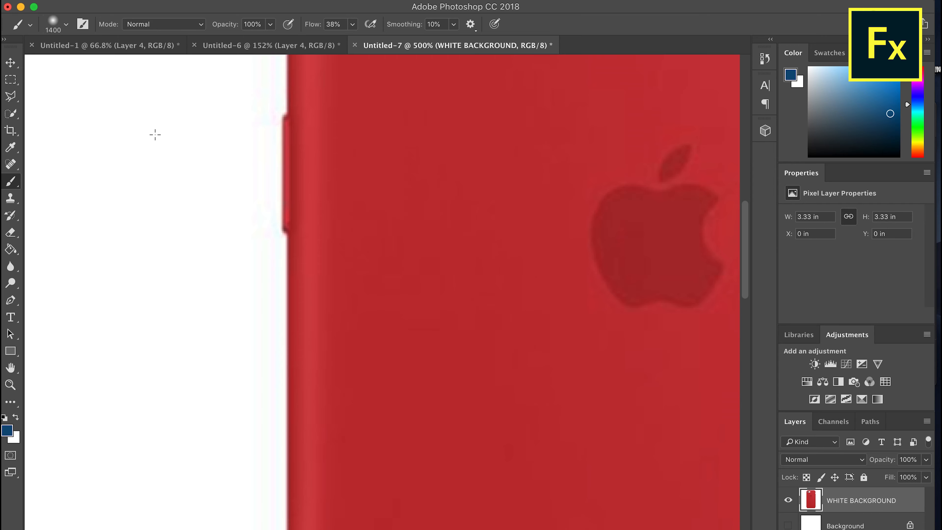
{"action": "left_click", "coordinate": [66, 25]}
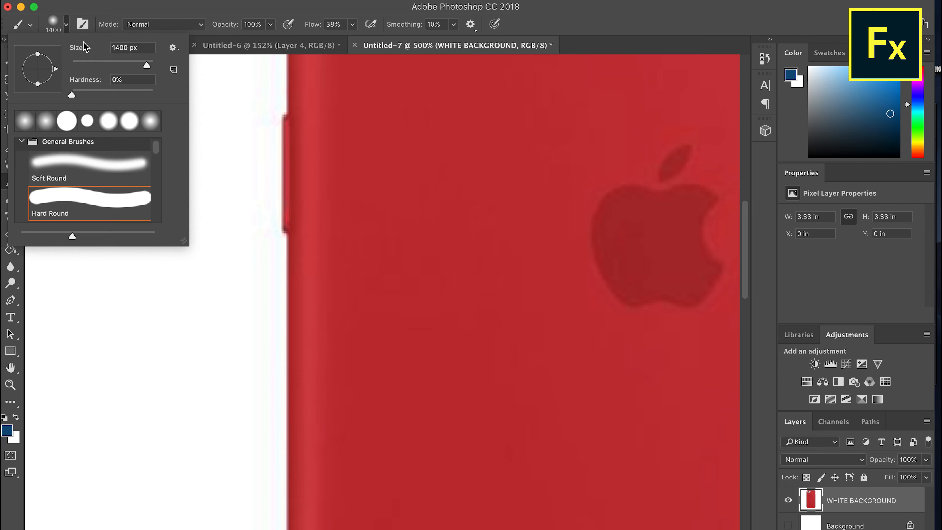
{"action": "left_click", "coordinate": [118, 13]}
Erase the white beside the case's left side button with the Eraser, reducing the brush to 46 px and 6% hardness
{"action": "left_click", "coordinate": [10, 233]}
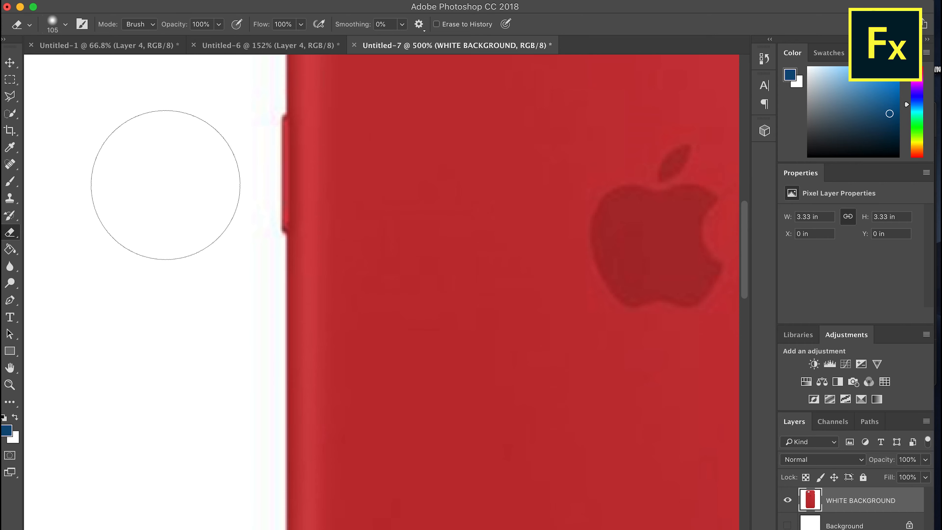
{"action": "left_click", "coordinate": [167, 156]}
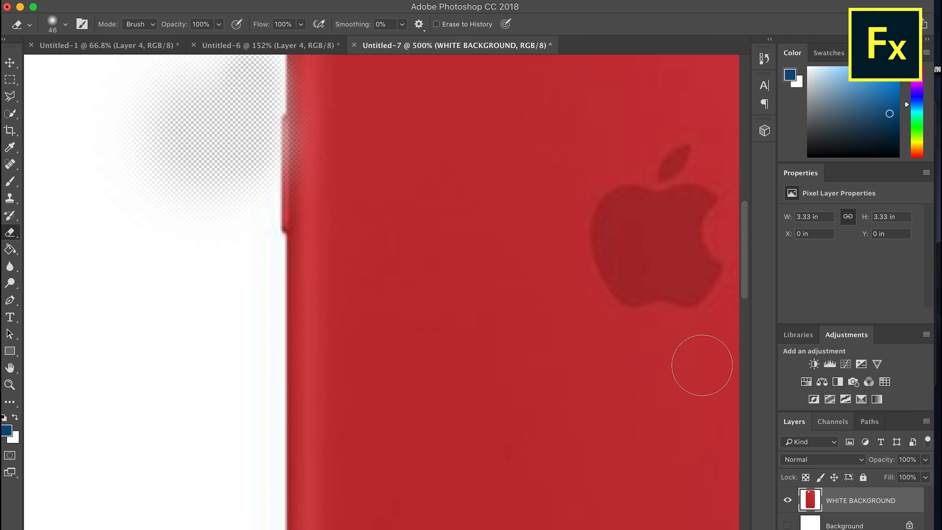
{"action": "left_click", "coordinate": [64, 24]}
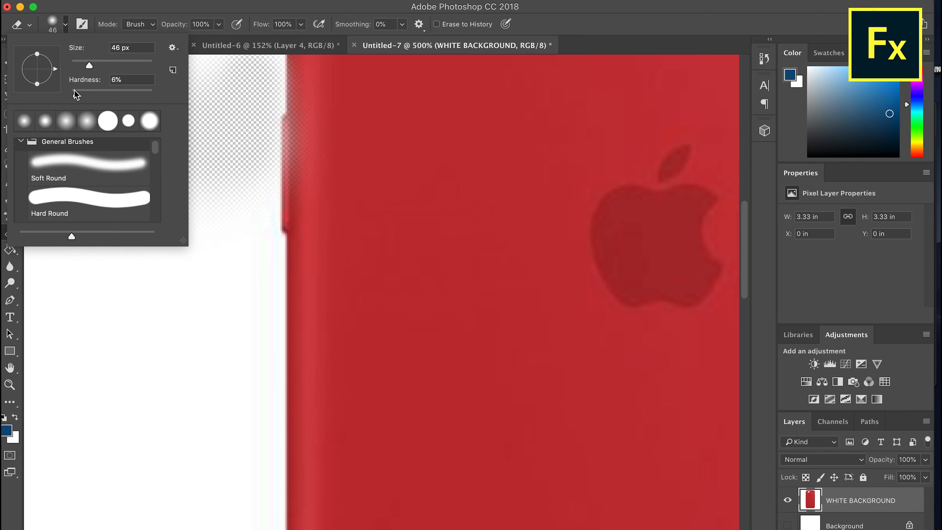
{"action": "left_click", "coordinate": [76, 95]}
{"action": "mouse_move", "coordinate": [231, 249]}
{"action": "left_mouse_down"}
{"action": "mouse_move", "coordinate": [241, 181]}
{"action": "mouse_move", "coordinate": [240, 296]}
{"action": "mouse_move", "coordinate": [243, 263]}
{"action": "mouse_move", "coordinate": [221, 308]}
{"action": "mouse_move", "coordinate": [195, 198]}
{"action": "mouse_move", "coordinate": [192, 329]}
{"action": "mouse_move", "coordinate": [162, 183]}
{"action": "mouse_move", "coordinate": [178, 166]}
{"action": "left_mouse_up"}
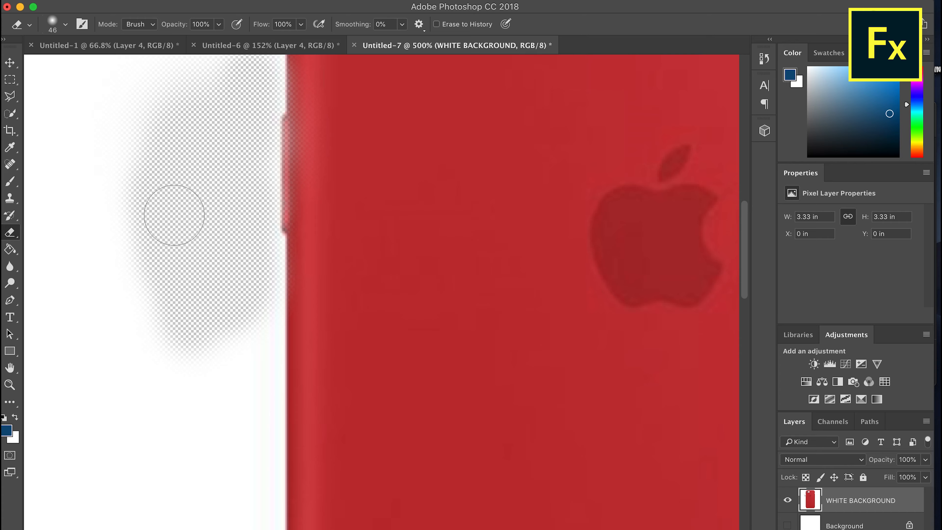
Make the white Background layer visible and unlock it
{"action": "left_click", "coordinate": [10, 385]}
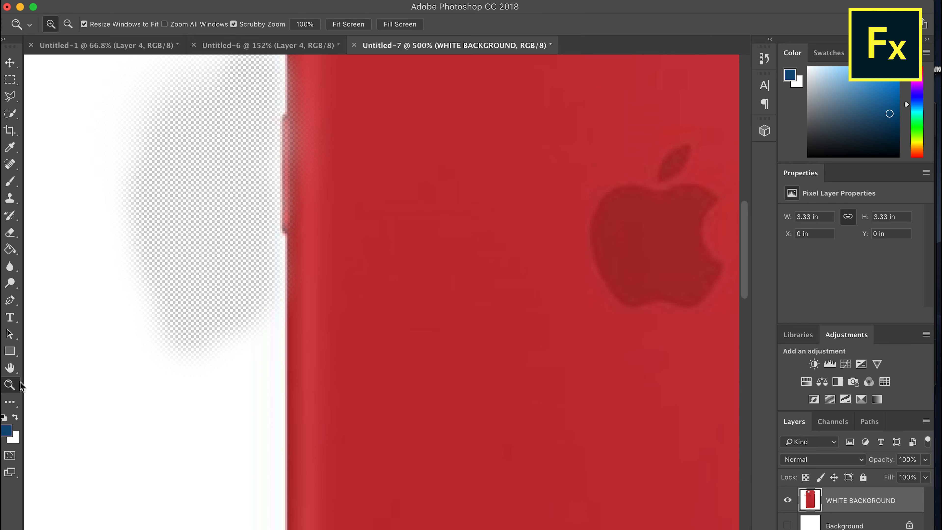
{"action": "right_click", "coordinate": [406, 242]}
{"action": "left_click", "coordinate": [420, 243]}
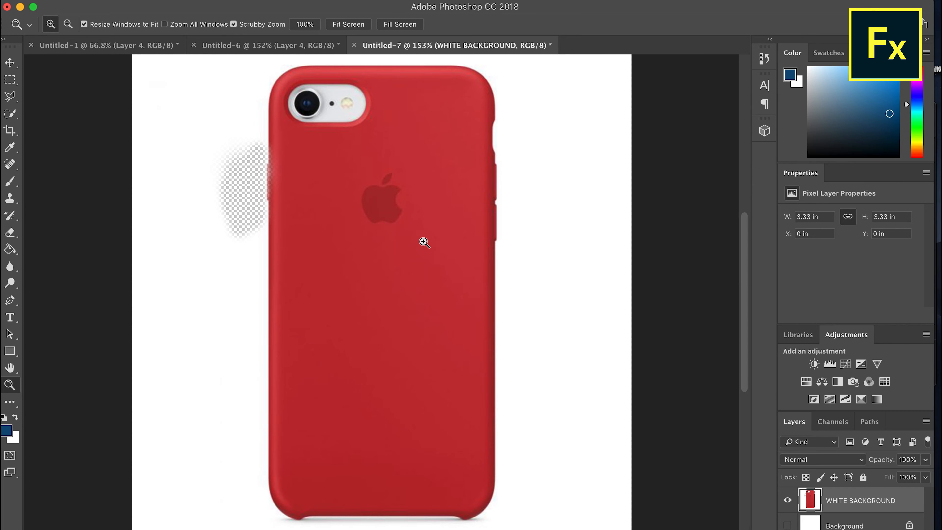
{"action": "right_click", "coordinate": [424, 242]}
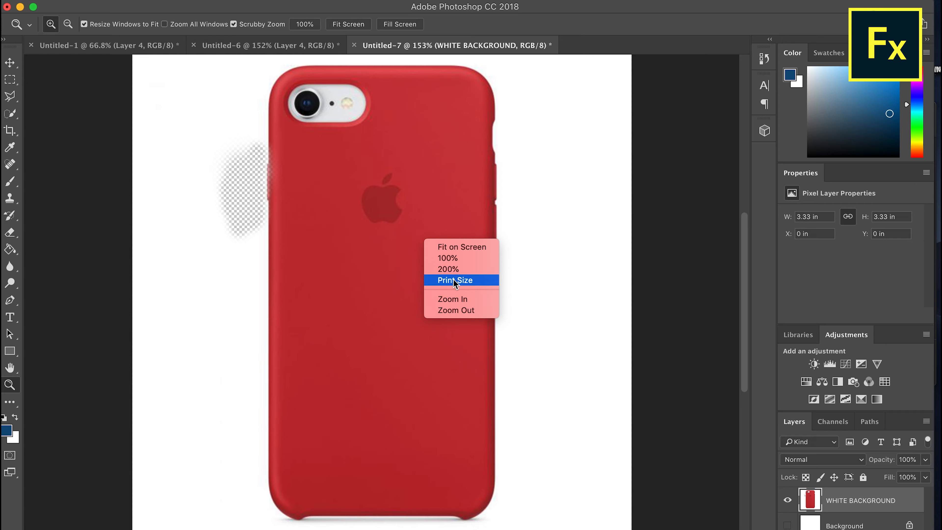
{"action": "left_click", "coordinate": [440, 316]}
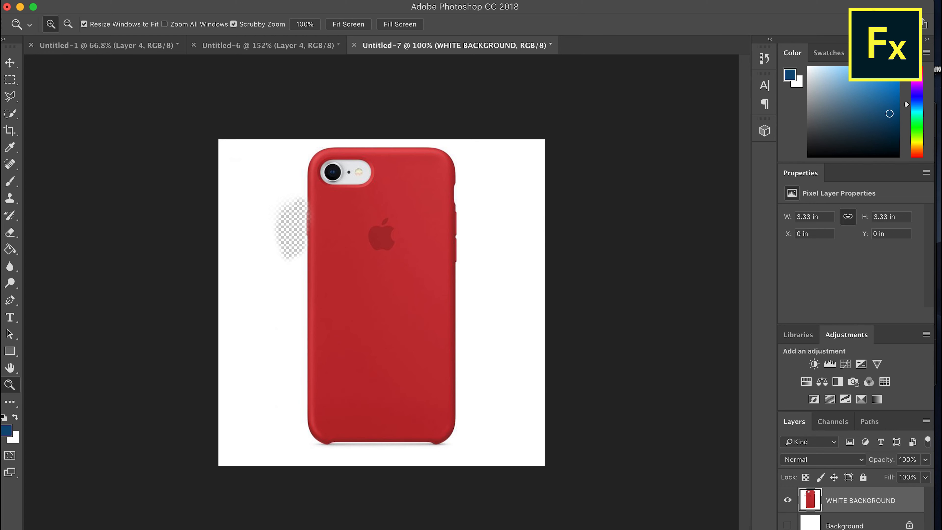
{"action": "left_click", "coordinate": [788, 525]}
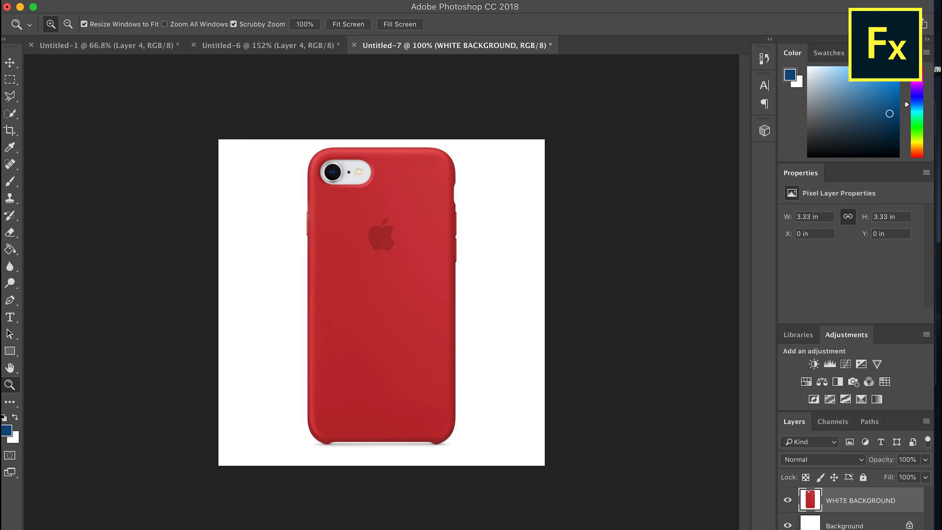
{"action": "left_click", "coordinate": [829, 527]}
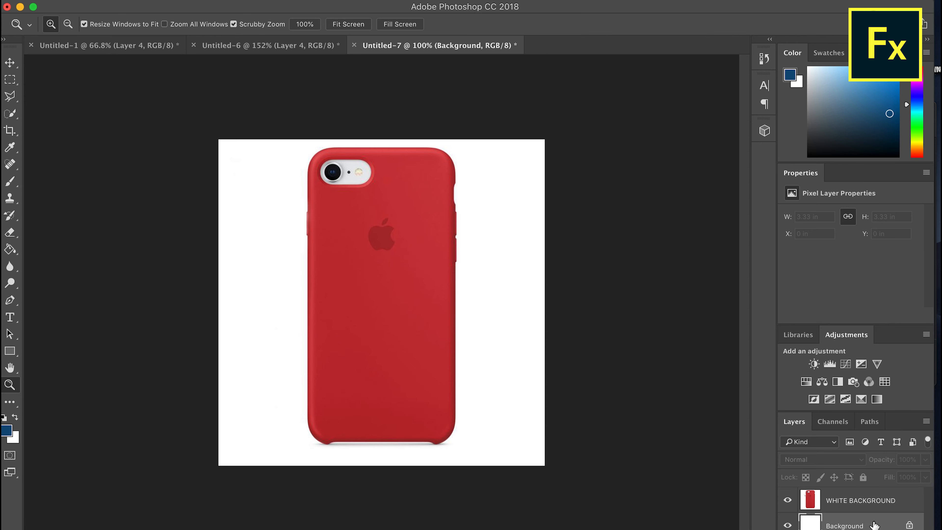
{"action": "left_click", "coordinate": [910, 525]}
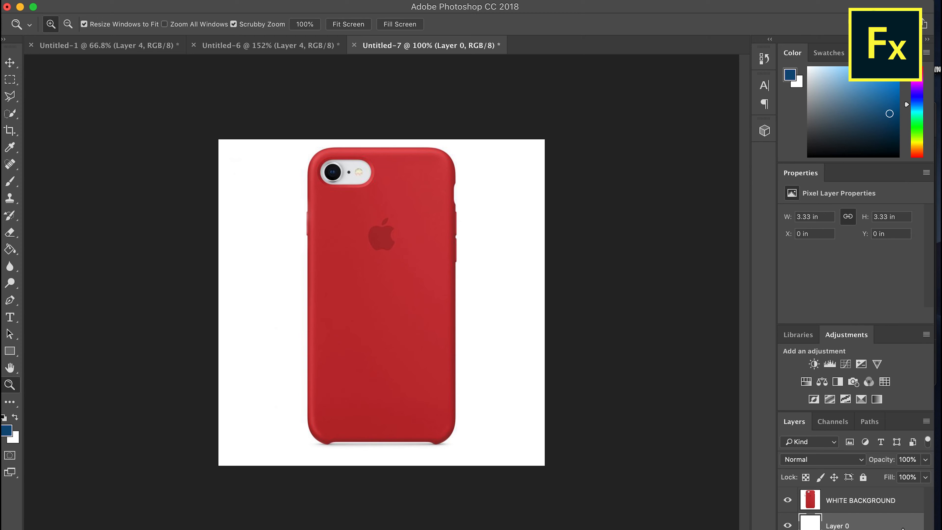
Erase the white area around the phone case on the WHITE BACKGROUND layer with the Magic Eraser tool
{"action": "left_click", "coordinate": [861, 507]}
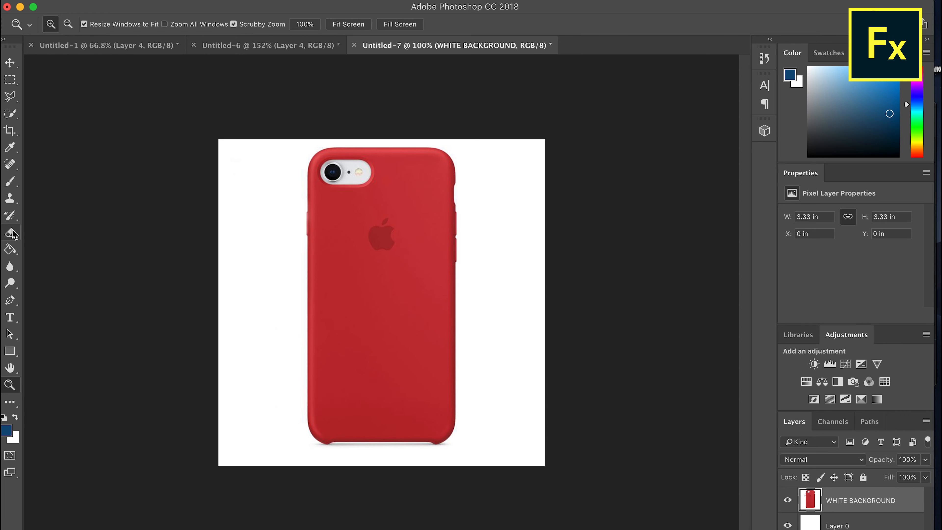
{"action": "left_click_drag", "start_coordinate": [12, 234], "coordinate": [57, 255]}
{"action": "left_click", "coordinate": [267, 222]}
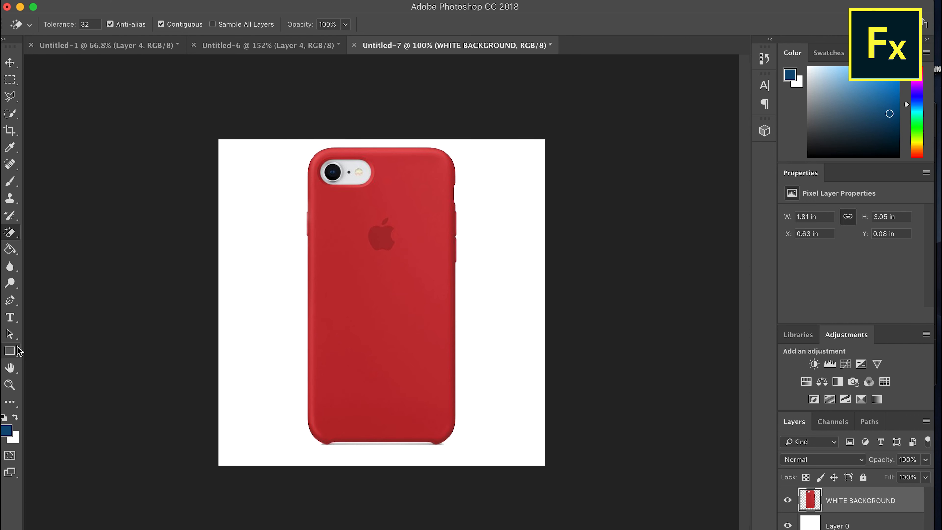
Delete the white Layer 0 beneath the phone case
{"action": "left_click", "coordinate": [10, 334]}
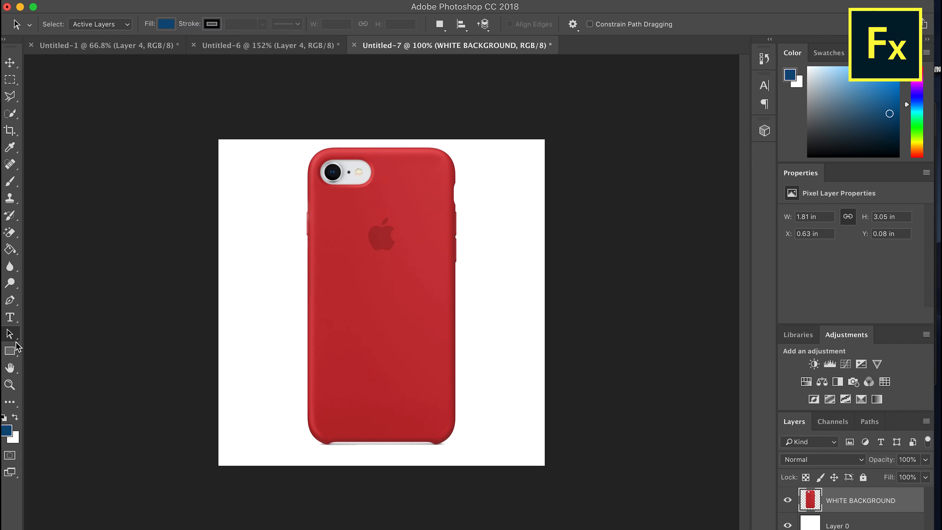
{"action": "left_click", "coordinate": [836, 526]}
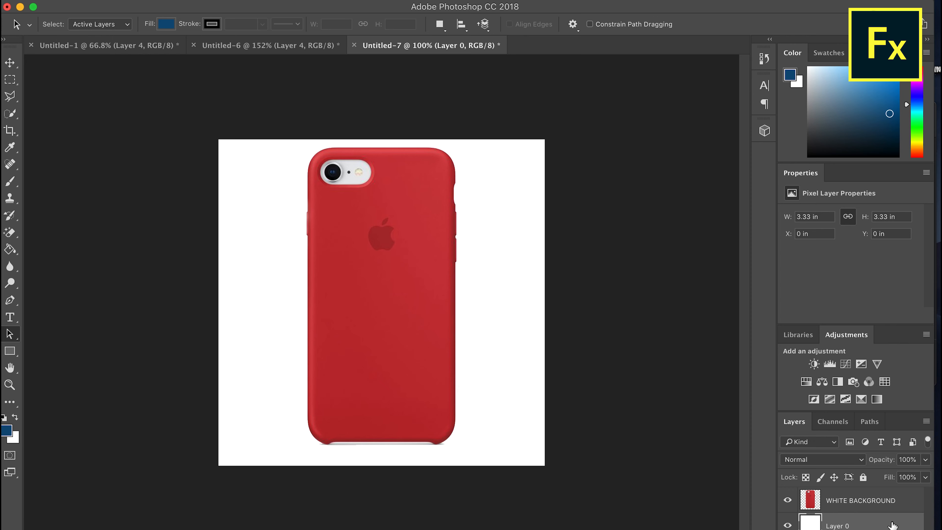
{"action": "key", "text": "Delete"}
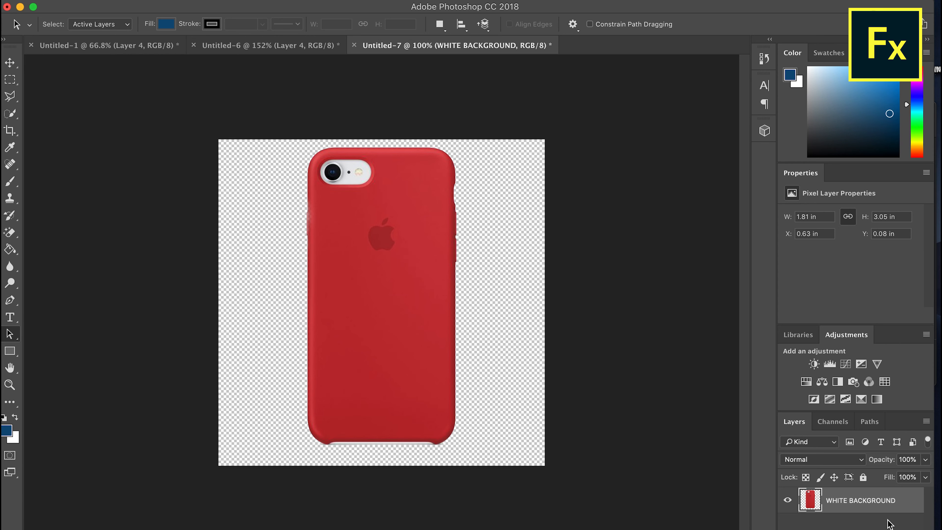
Save the phone case image with its transparent background in PNG format
{"action": "key", "text": "super+s"}
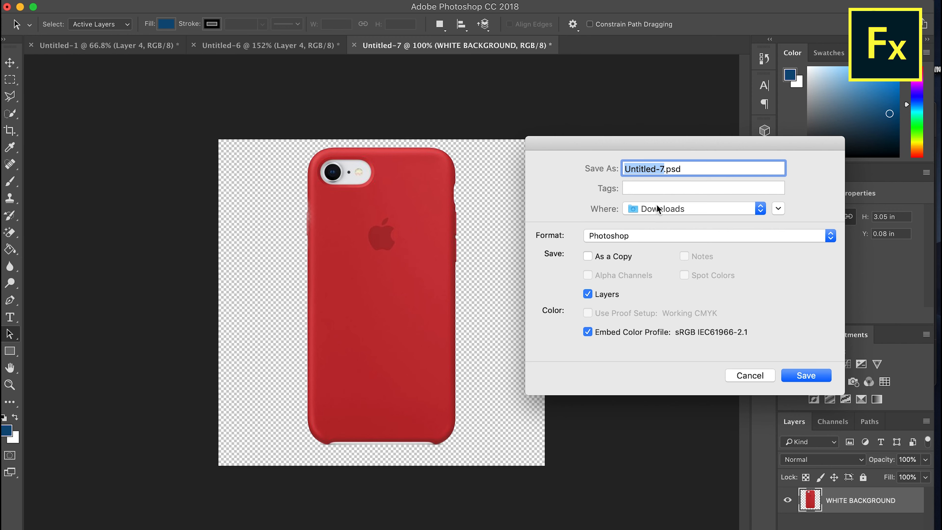
{"action": "left_click", "coordinate": [636, 237]}
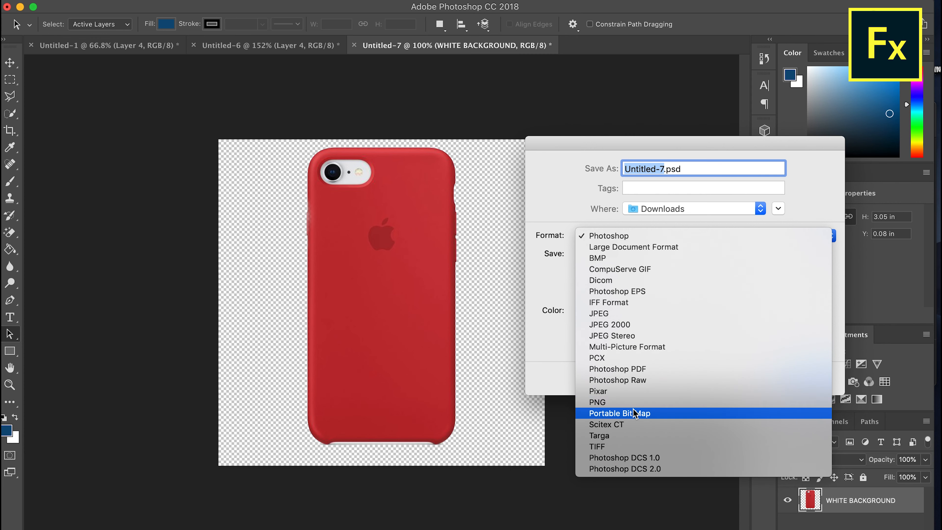
{"action": "left_click", "coordinate": [630, 402]}
{"action": "left_click_drag", "start_coordinate": [570, 147], "coordinate": [288, 171]}
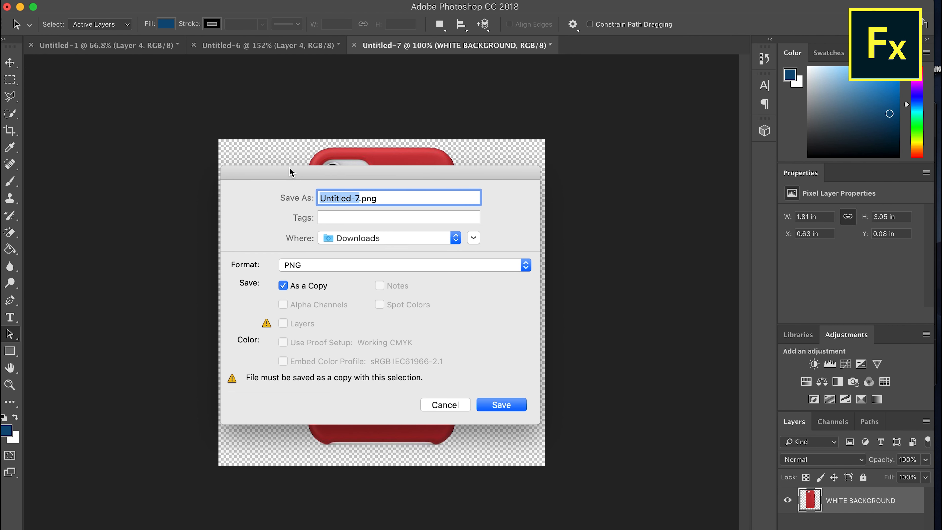